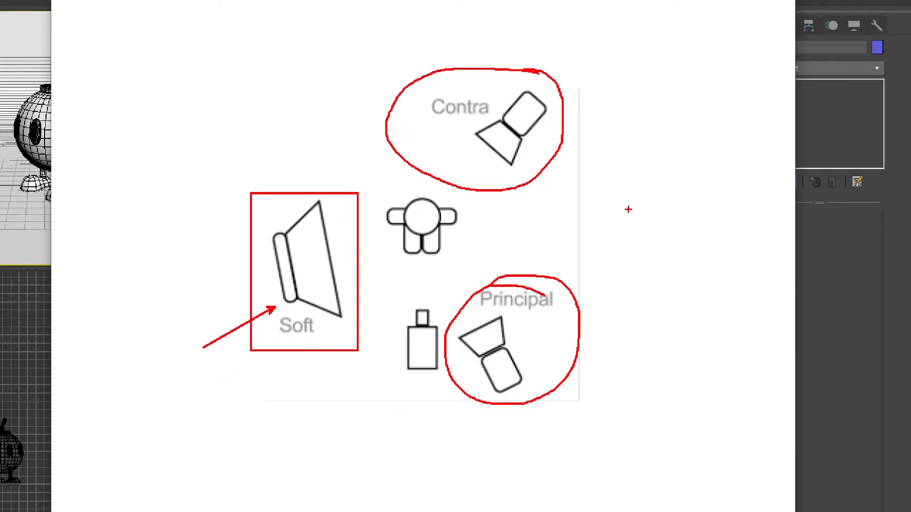
Review the character lighting diagrams from image 03 back to image 01, and close the image viewer
{"action": "key", "text": "Escape"}
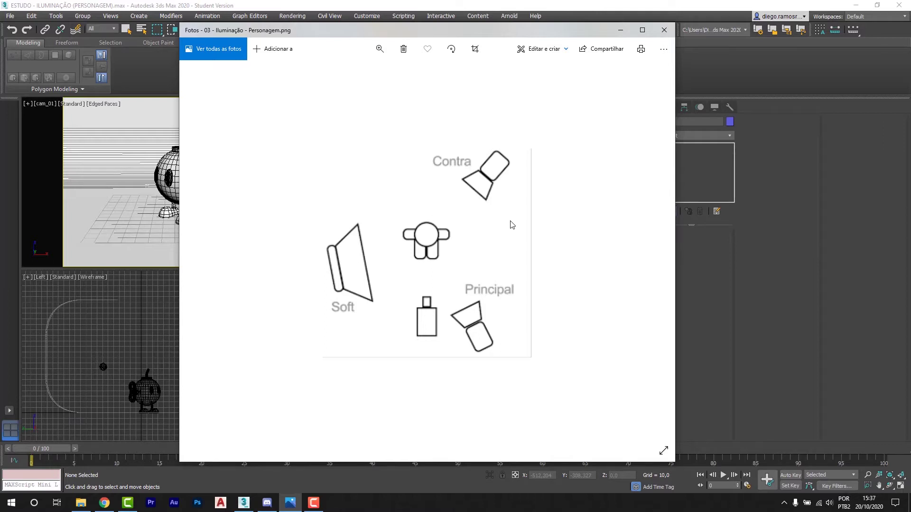
{"action": "left_click", "coordinate": [379, 48]}
{"action": "left_click_drag", "start_coordinate": [364, 74], "coordinate": [307, 80]}
{"action": "key", "text": "Left"}
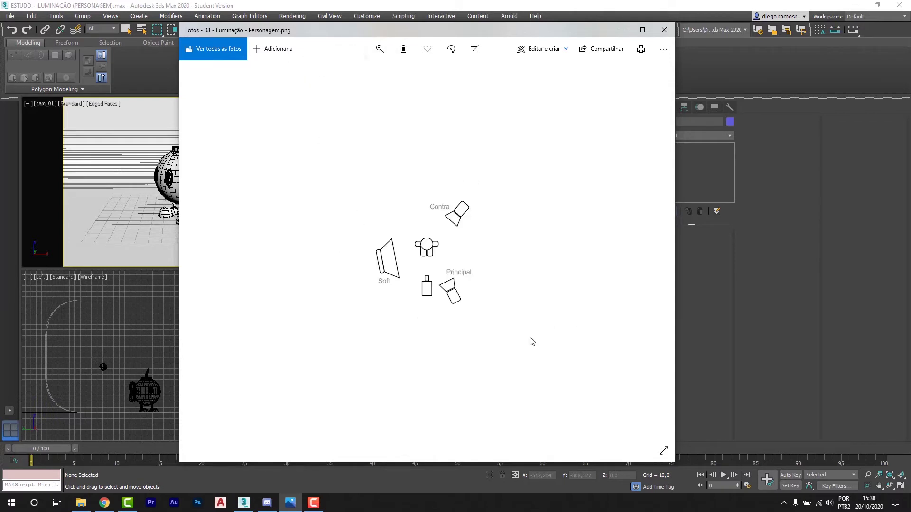
{"action": "key", "text": "Left"}
{"action": "key", "text": "Left"}
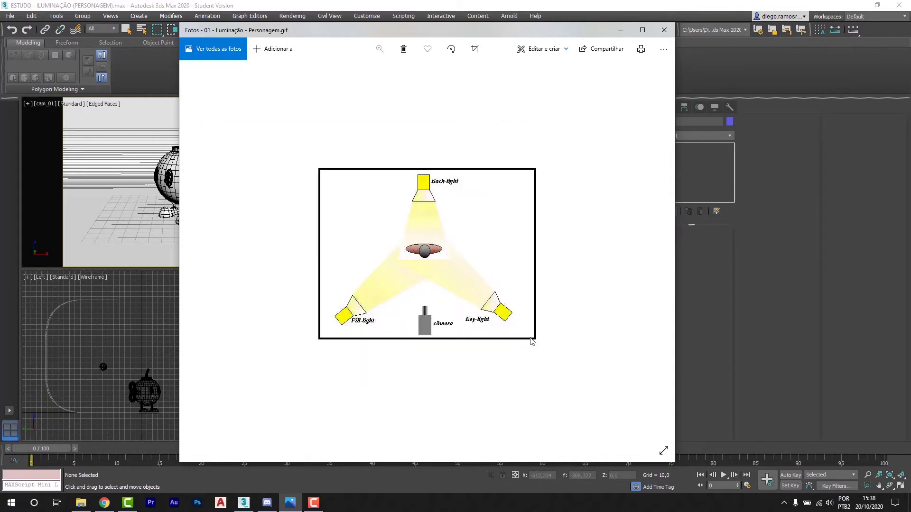
{"action": "left_click", "coordinate": [664, 30]}
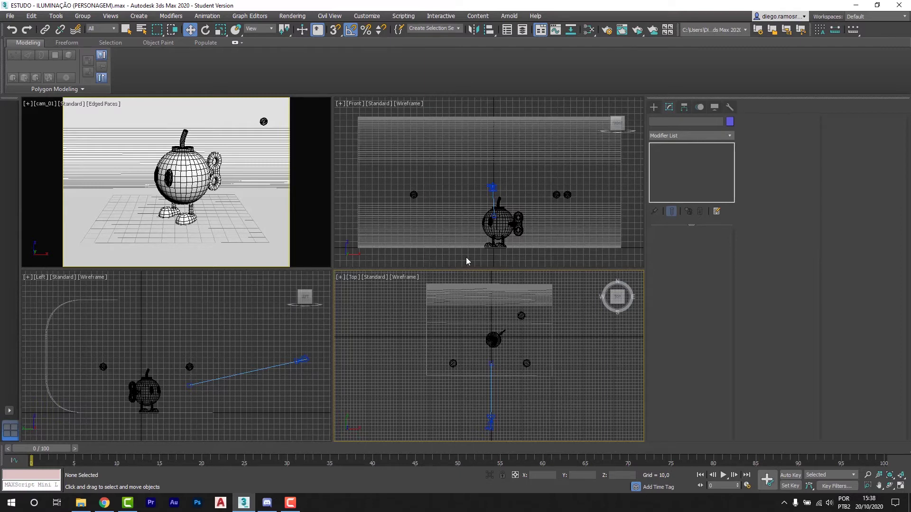
Inspect the settings of the Key-Light, Fill-Light, Back-Light and the cam_01 physical camera in turn
{"action": "left_click", "coordinate": [453, 364]}
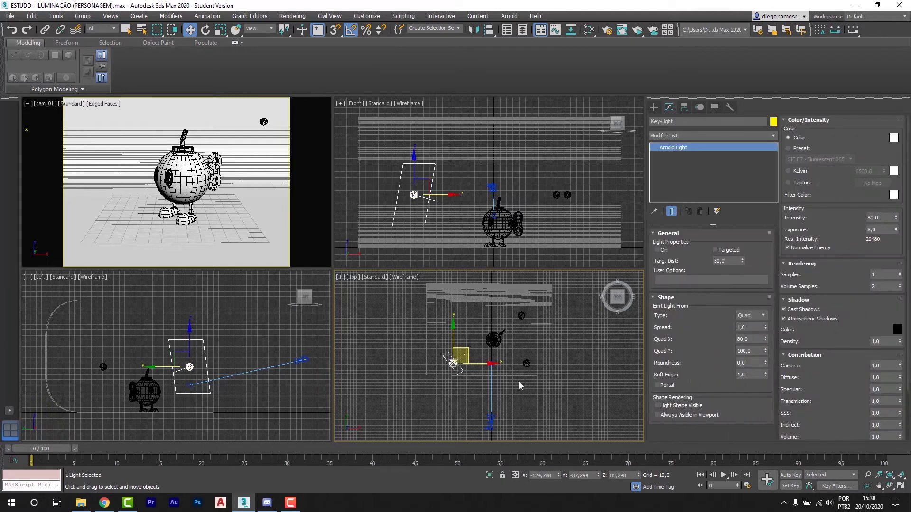
{"action": "left_click", "coordinate": [526, 363]}
{"action": "left_click", "coordinate": [521, 316]}
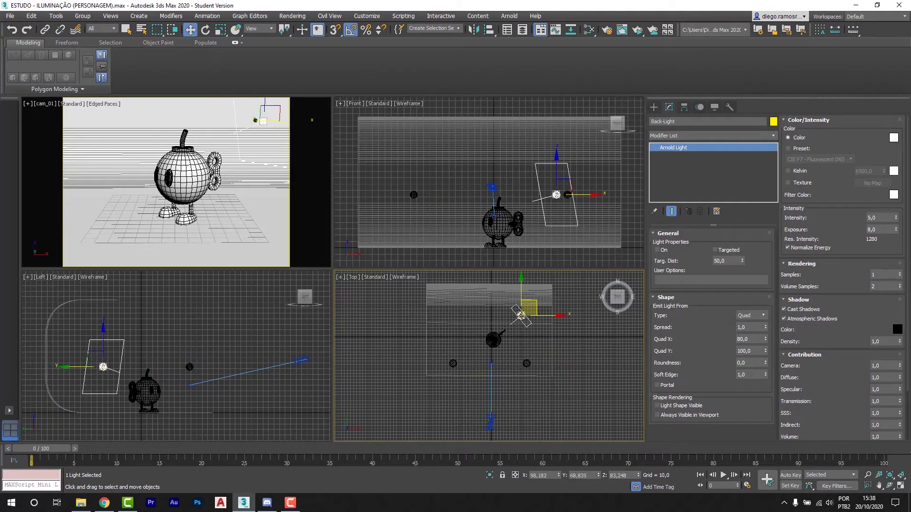
{"action": "left_click", "coordinate": [453, 364]}
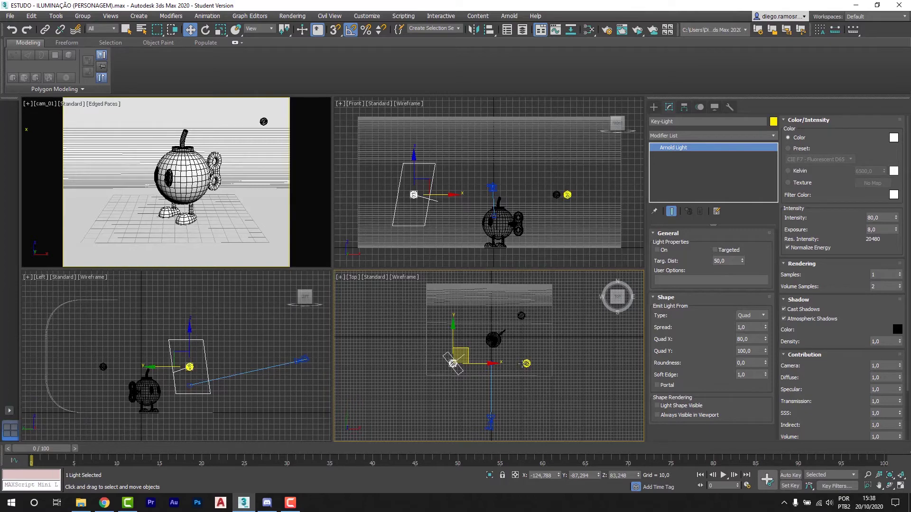
{"action": "left_click", "coordinate": [526, 364]}
{"action": "left_click", "coordinate": [521, 316]}
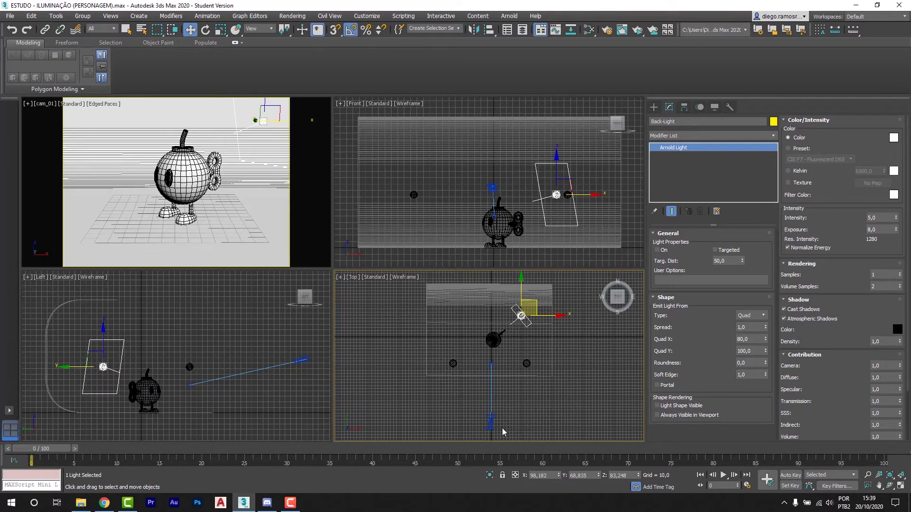
{"action": "left_click", "coordinate": [491, 421]}
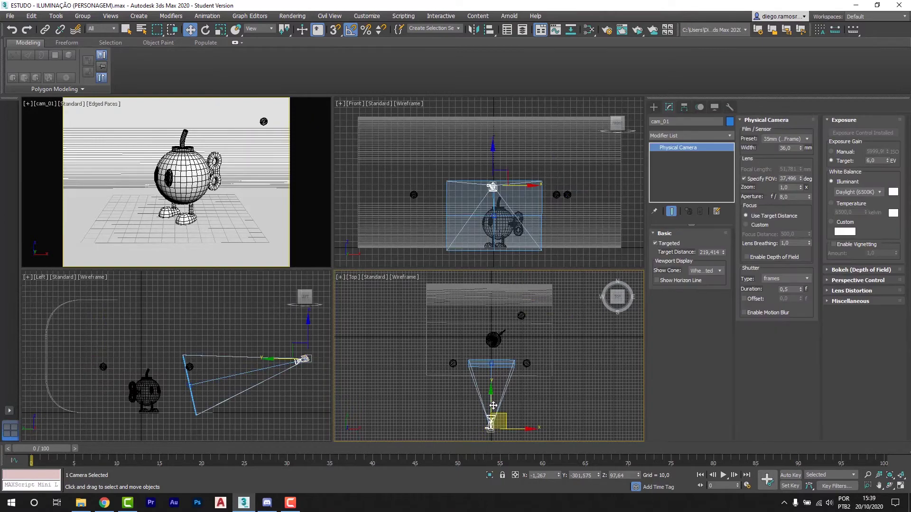
{"action": "left_click", "coordinate": [523, 394]}
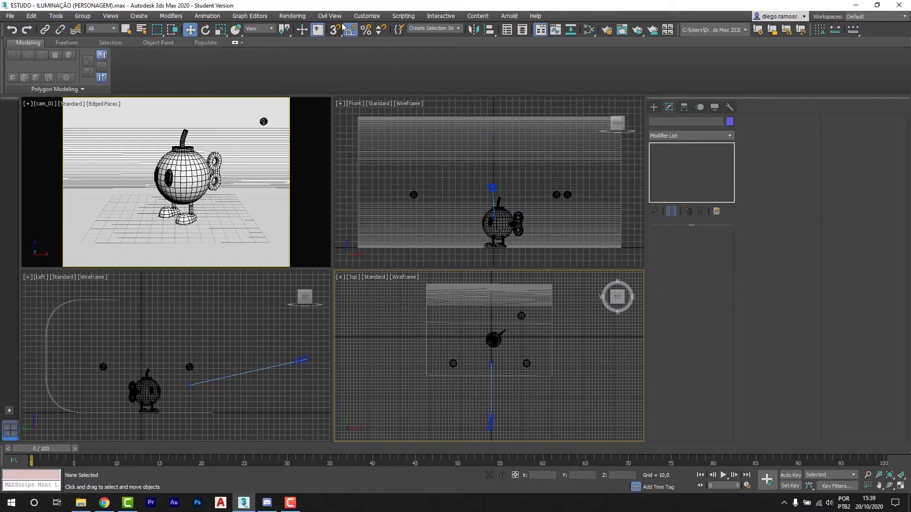
Check which exposure control the environment settings use, and close them without changing it
{"action": "left_click", "coordinate": [363, 17]}
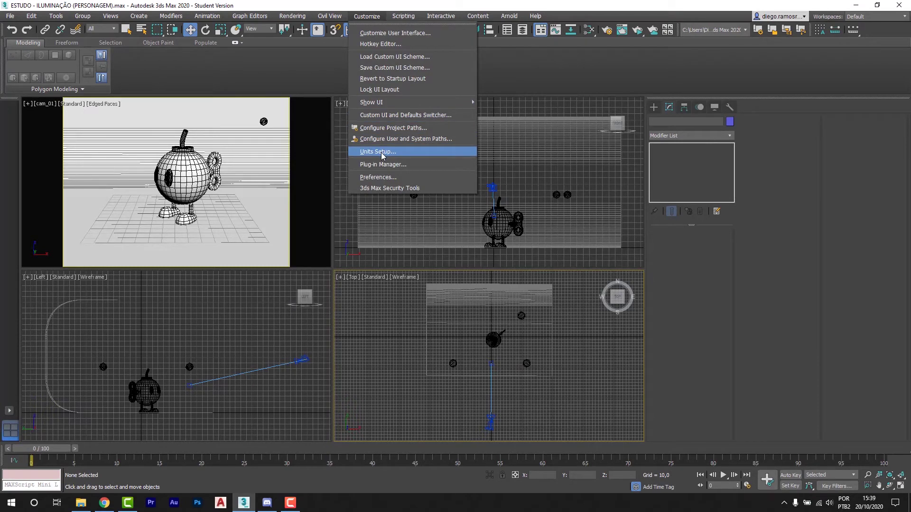
{"action": "mouse_move", "coordinate": [293, 17]}
{"action": "left_click", "coordinate": [316, 128]}
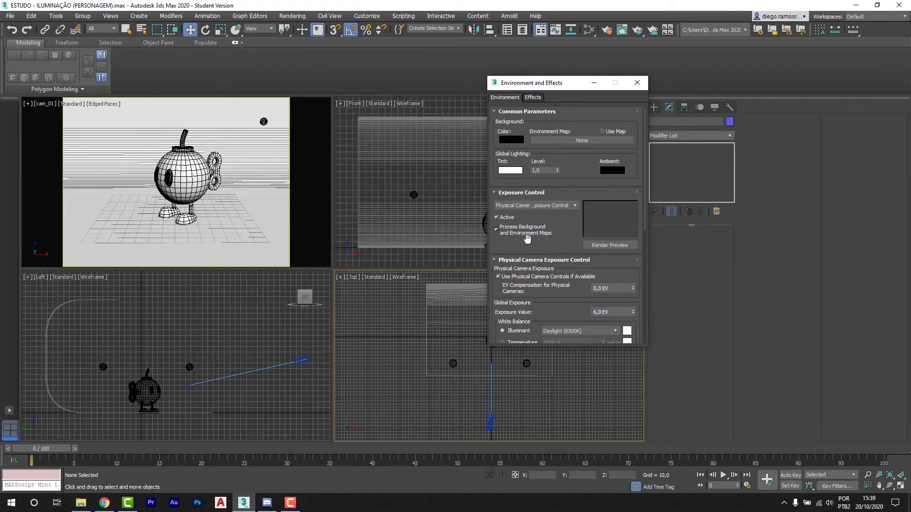
{"action": "left_click", "coordinate": [530, 206]}
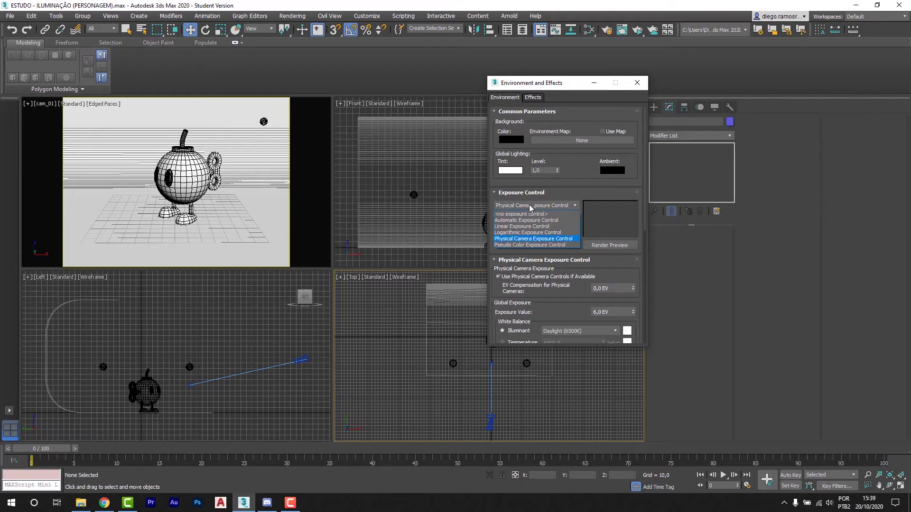
{"action": "left_click", "coordinate": [529, 204]}
{"action": "left_click", "coordinate": [637, 83]}
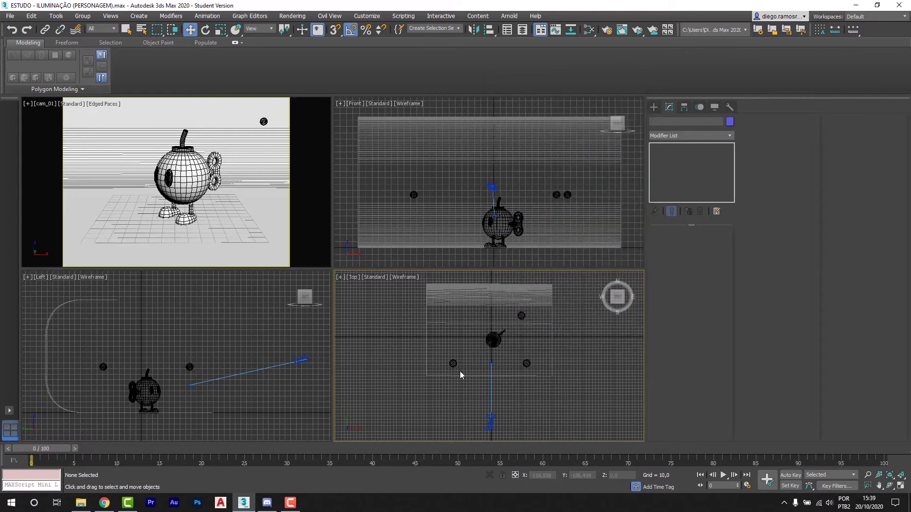
Recheck the three Arnold lights around the character one by one and clear the selection
{"action": "left_click", "coordinate": [453, 363]}
{"action": "left_click_drag", "start_coordinate": [453, 364], "coordinate": [522, 316]}
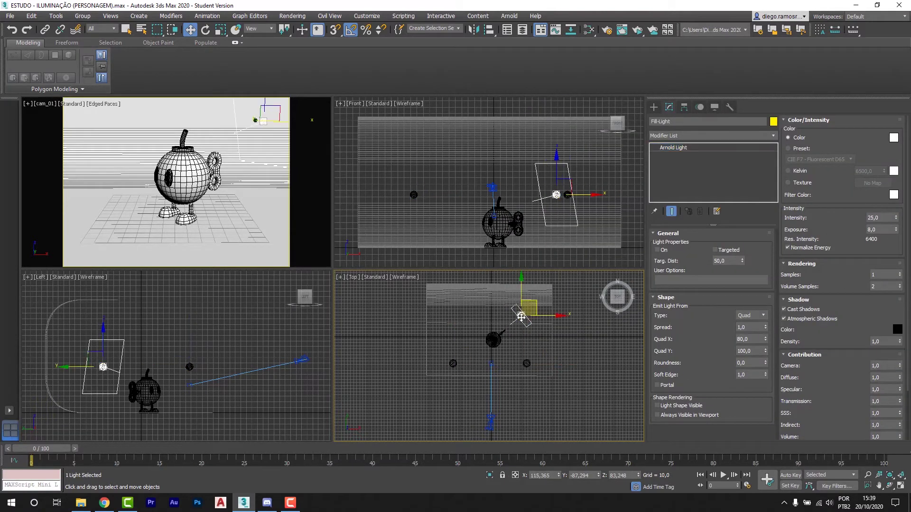
{"action": "left_click", "coordinate": [580, 359]}
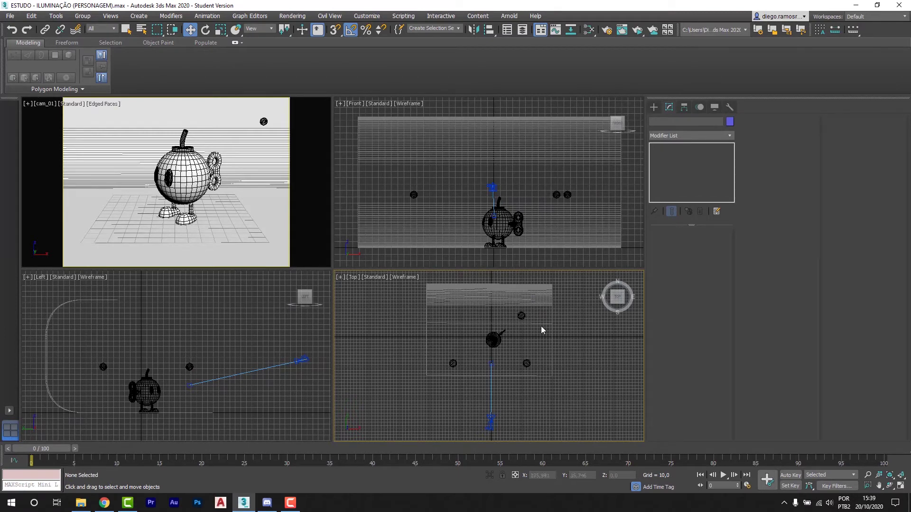
Examine the Arnold renderer's sampling and ray depth settings in the render setup and close it
{"action": "left_click", "coordinate": [607, 29]}
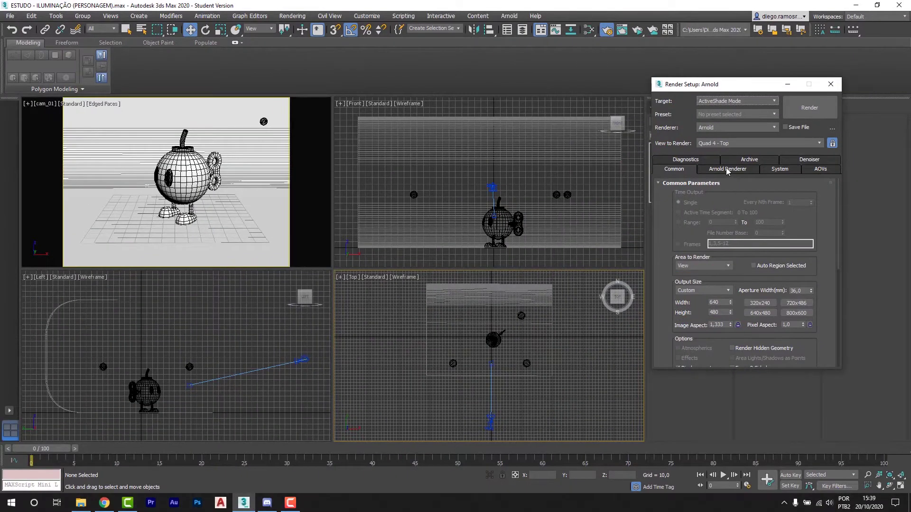
{"action": "left_click", "coordinate": [667, 178]}
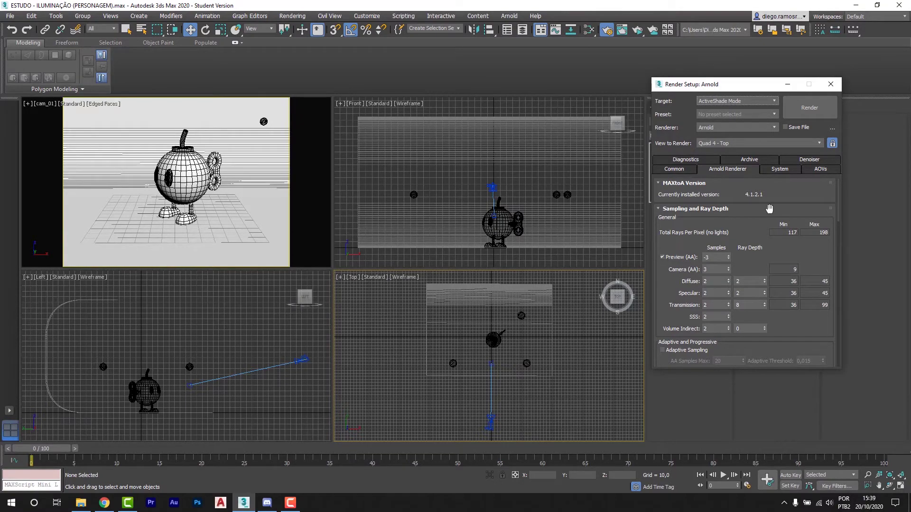
{"action": "left_click", "coordinate": [832, 86]}
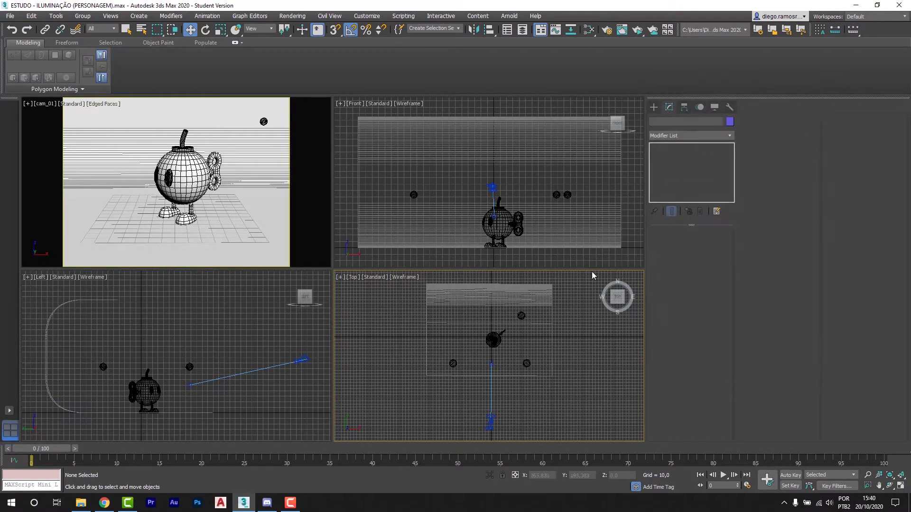
Select the Key-Light and examine its intensity and exposure settings
{"action": "left_click", "coordinate": [453, 364]}
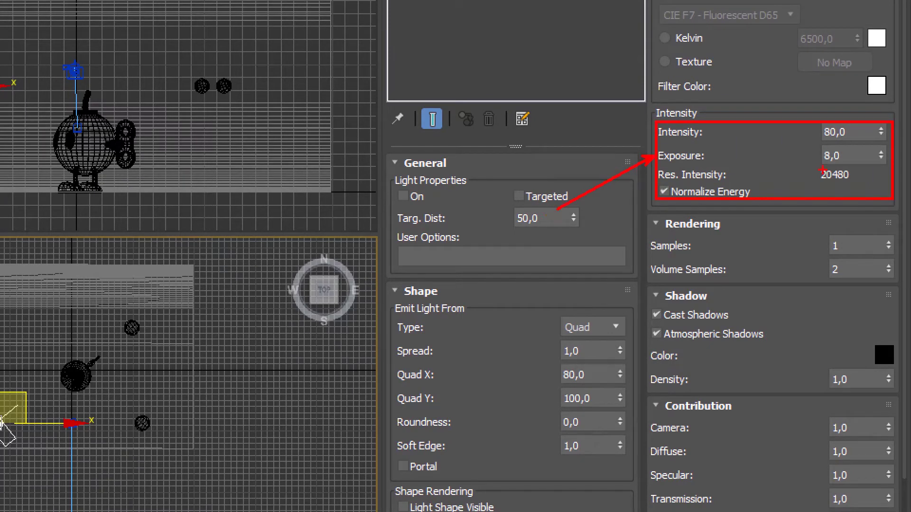
{"action": "left_click_drag", "start_coordinate": [789, 127], "coordinate": [835, 86]}
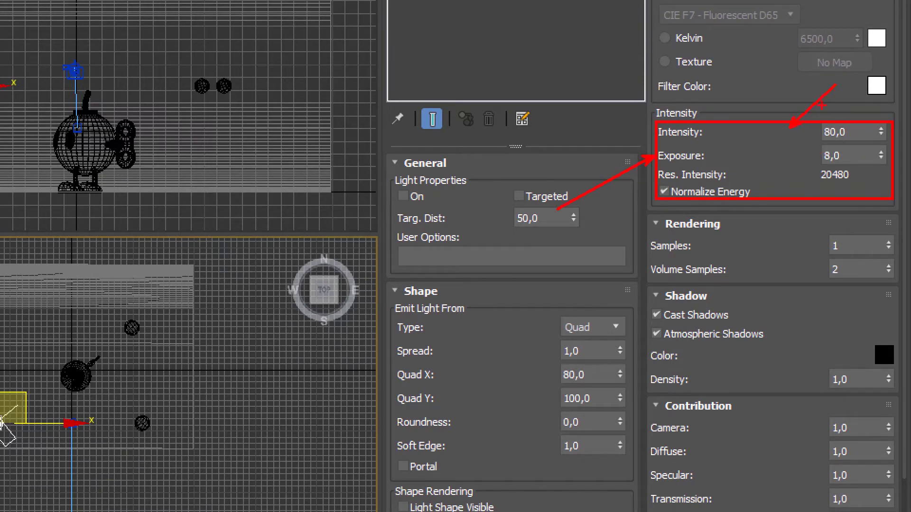
{"action": "left_click_drag", "start_coordinate": [743, 56], "coordinate": [816, 127]}
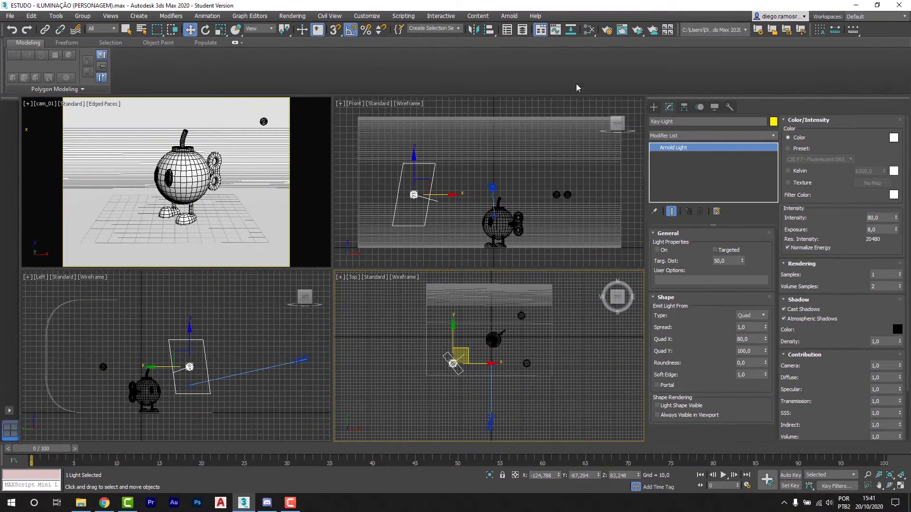
Start an ActiveShade preview and turn on the Key-Light
{"action": "left_click", "coordinate": [638, 30]}
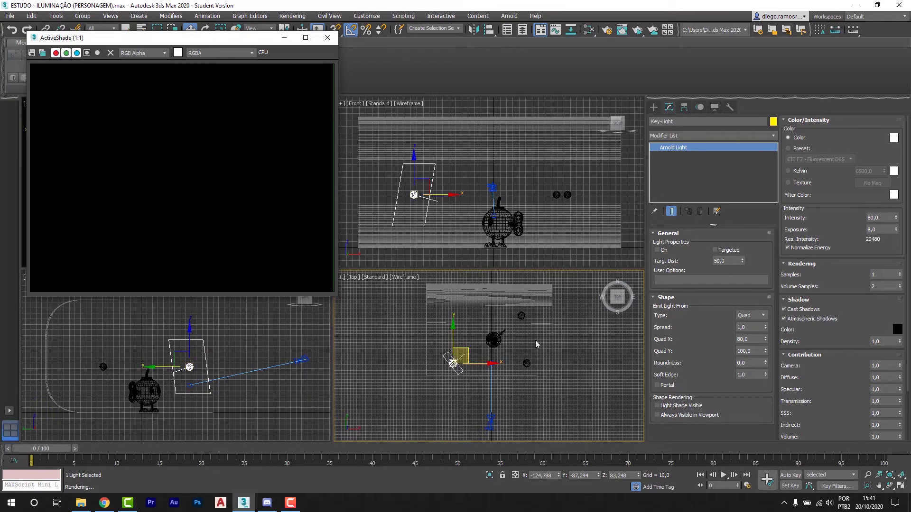
{"action": "left_click", "coordinate": [657, 250]}
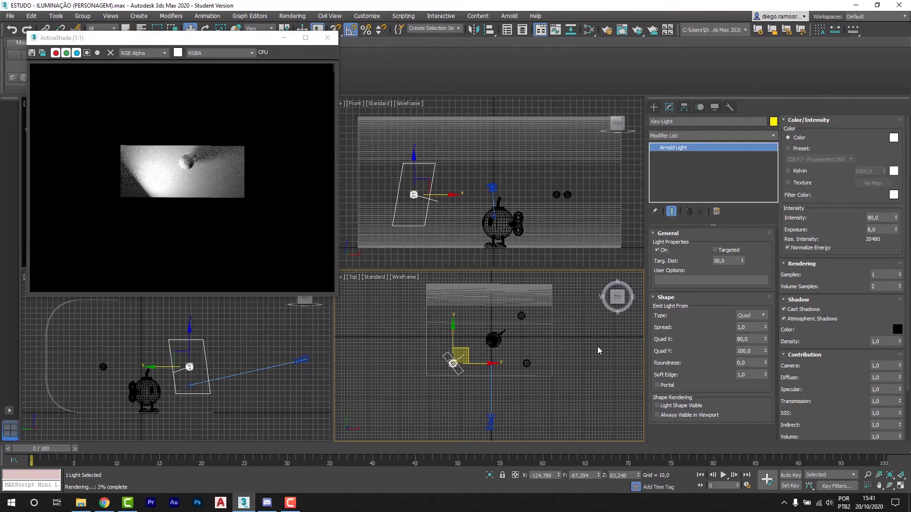
Close the Top view preview and run ActiveShade from the cam_01 camera view with all four viewports shown
{"action": "left_click", "coordinate": [327, 38]}
{"action": "left_click", "coordinate": [267, 195]}
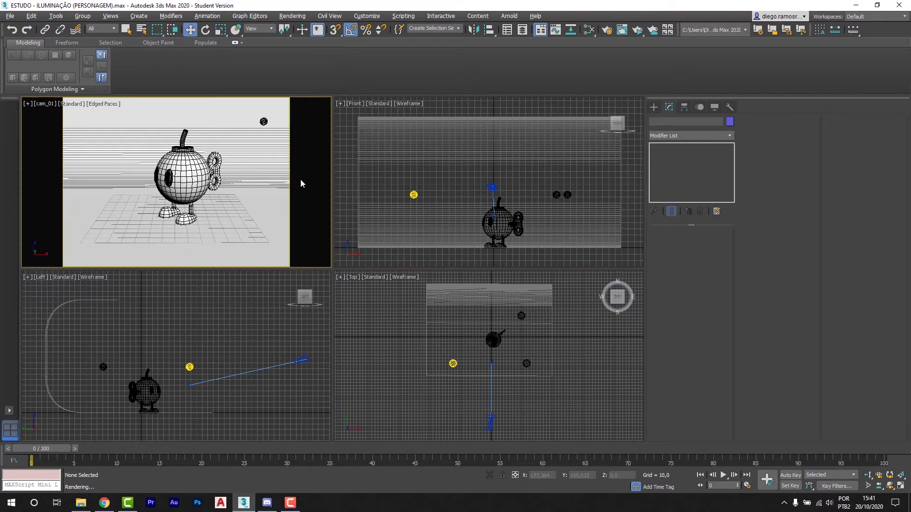
{"action": "key", "text": "alt+w"}
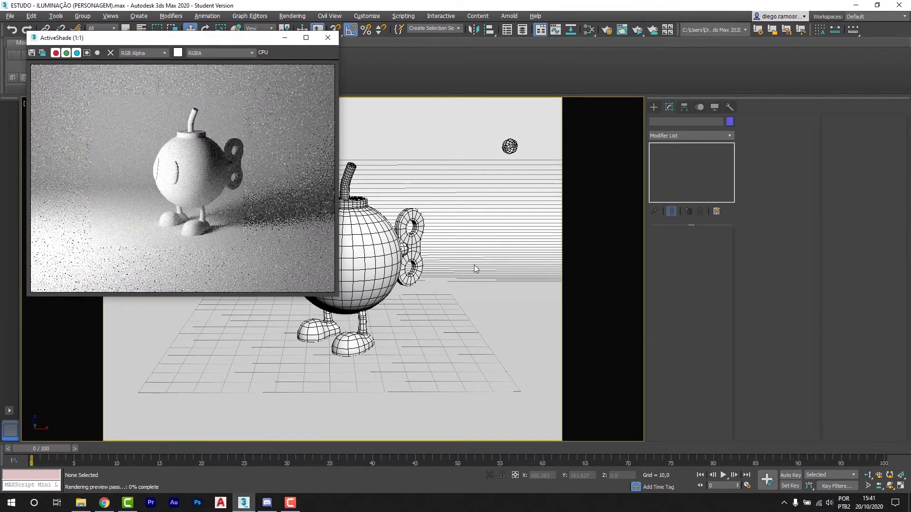
{"action": "key", "text": "alt+w"}
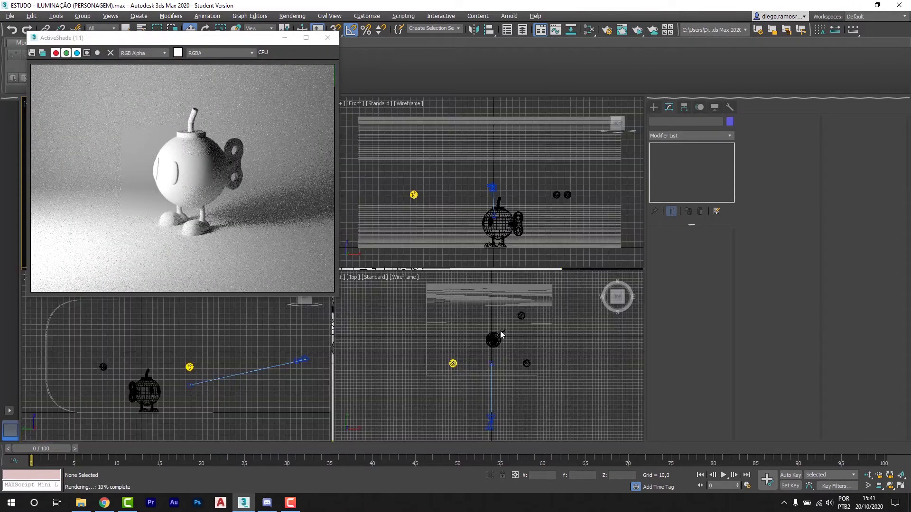
{"action": "mouse_move", "coordinate": [240, 38]}
{"action": "left_mouse_down"}
{"action": "mouse_move", "coordinate": [256, 38]}
{"action": "mouse_move", "coordinate": [246, 36]}
{"action": "left_mouse_up"}
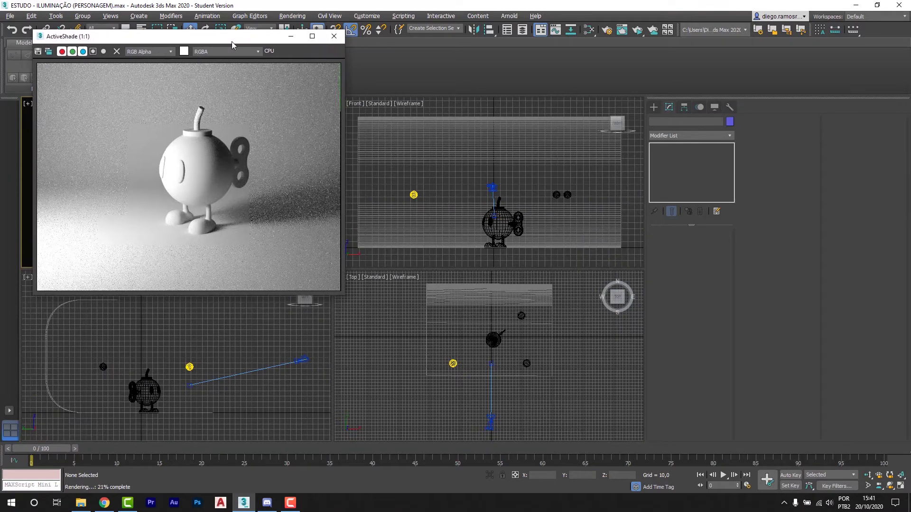
Check the Arnold render setup for the cam_01 ActiveShade preview and close it
{"action": "left_click", "coordinate": [609, 30]}
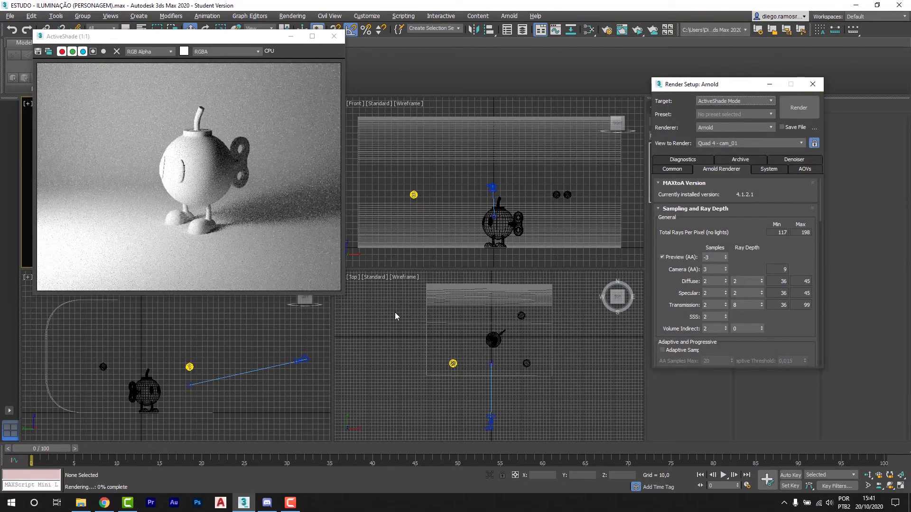
{"action": "left_click_drag", "start_coordinate": [226, 37], "coordinate": [222, 36]}
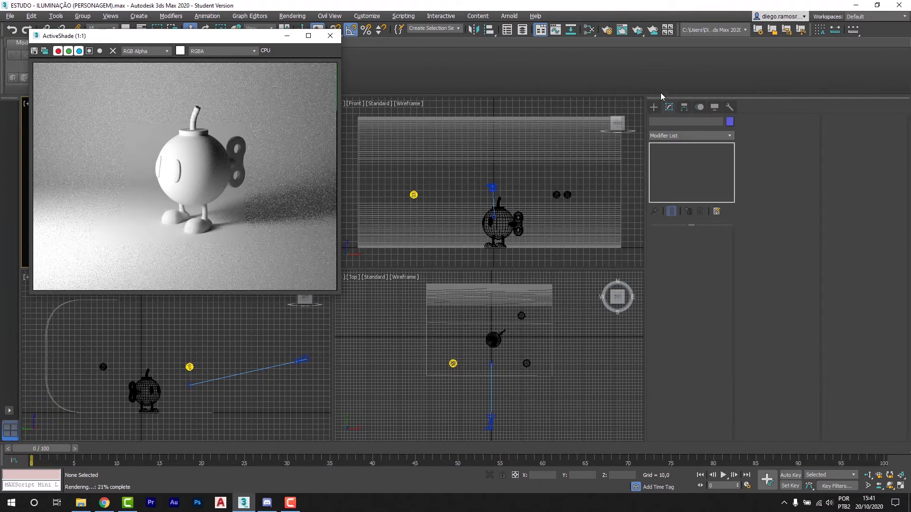
{"action": "left_click", "coordinate": [653, 106]}
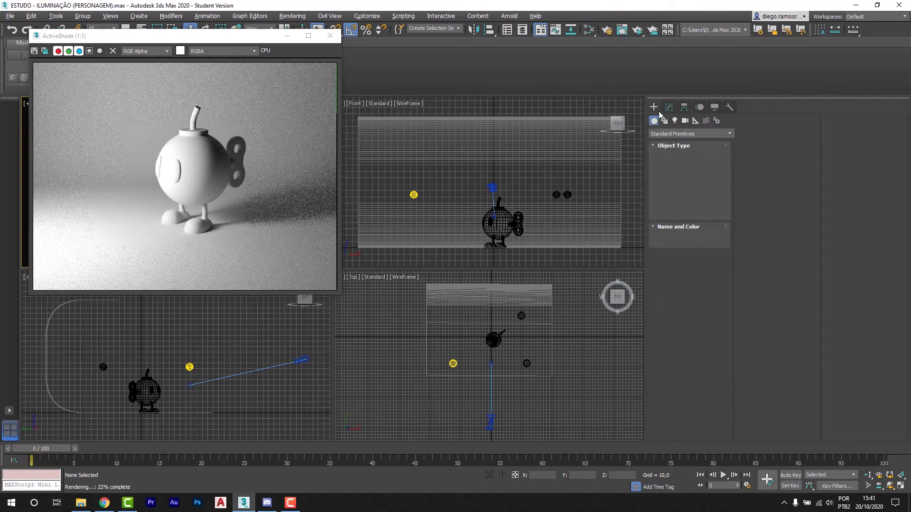
Turn the Key-Light off and back on to compare its effect on the character in the preview
{"action": "left_click", "coordinate": [454, 364]}
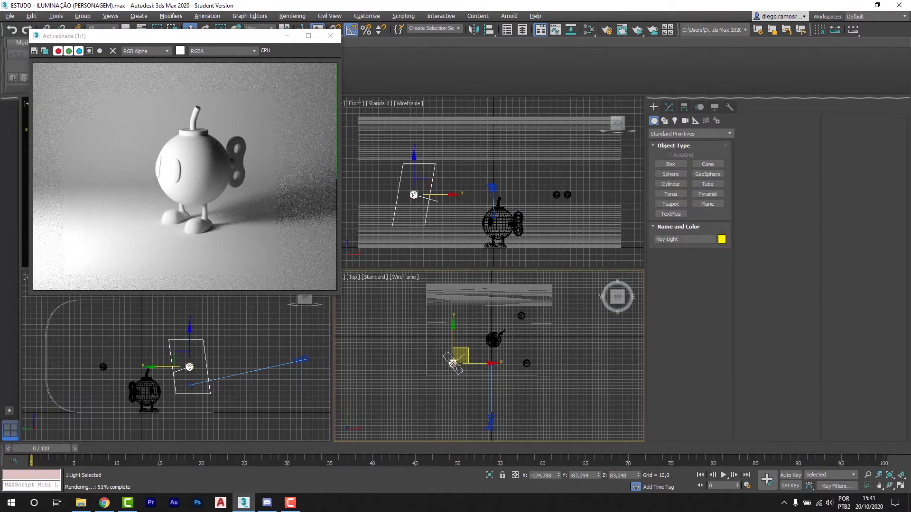
{"action": "left_click", "coordinate": [669, 108]}
{"action": "left_click", "coordinate": [659, 250]}
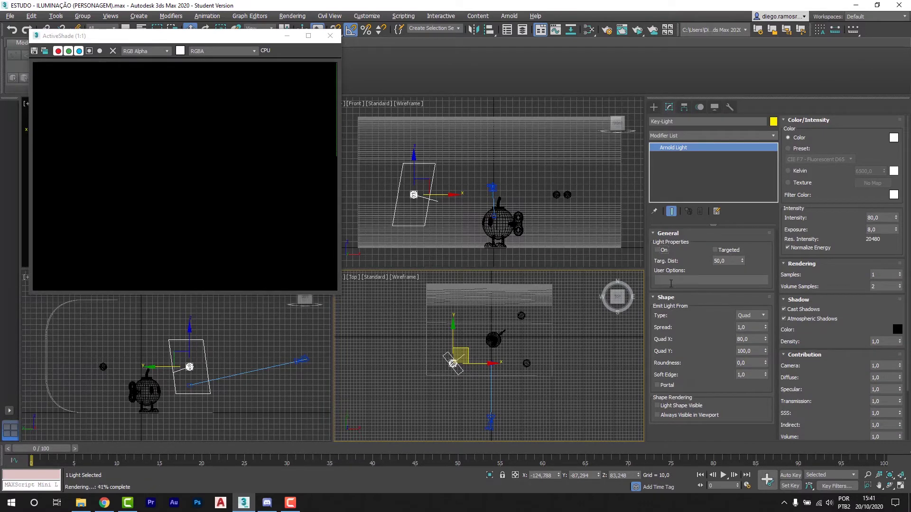
{"action": "left_click", "coordinate": [660, 253]}
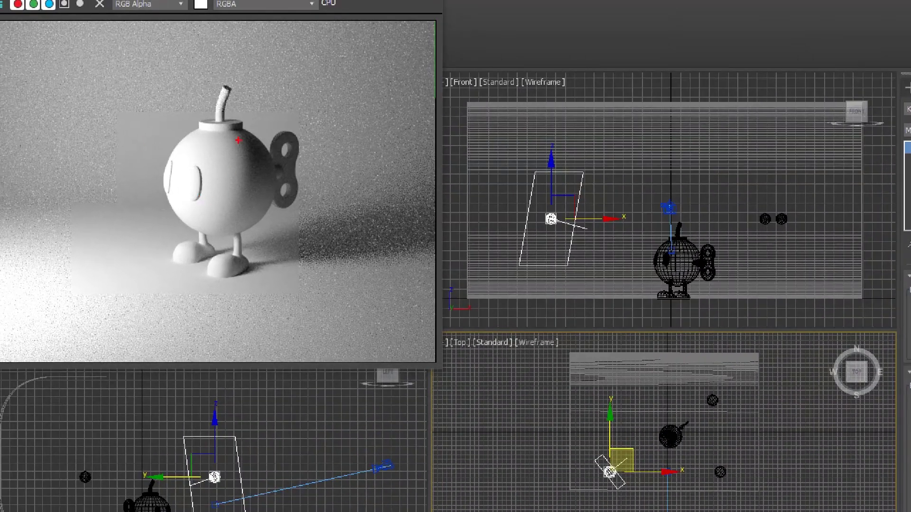
{"action": "mouse_move", "coordinate": [241, 128]}
{"action": "left_mouse_down"}
{"action": "mouse_move", "coordinate": [280, 164]}
{"action": "mouse_move", "coordinate": [268, 215]}
{"action": "mouse_move", "coordinate": [249, 233]}
{"action": "left_mouse_up"}
{"action": "left_click_drag", "start_coordinate": [242, 129], "coordinate": [247, 232]}
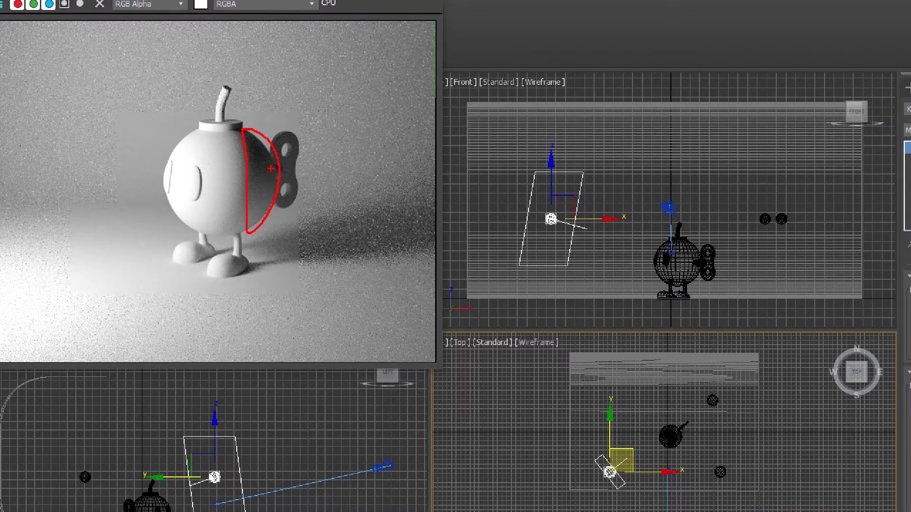
Mark the character's shadowed side in the preview, clone the Key-Light-only ActiveShade image and minimize the clone
{"action": "left_click_drag", "start_coordinate": [271, 169], "coordinate": [336, 146], "text": "ctrl+shift"}
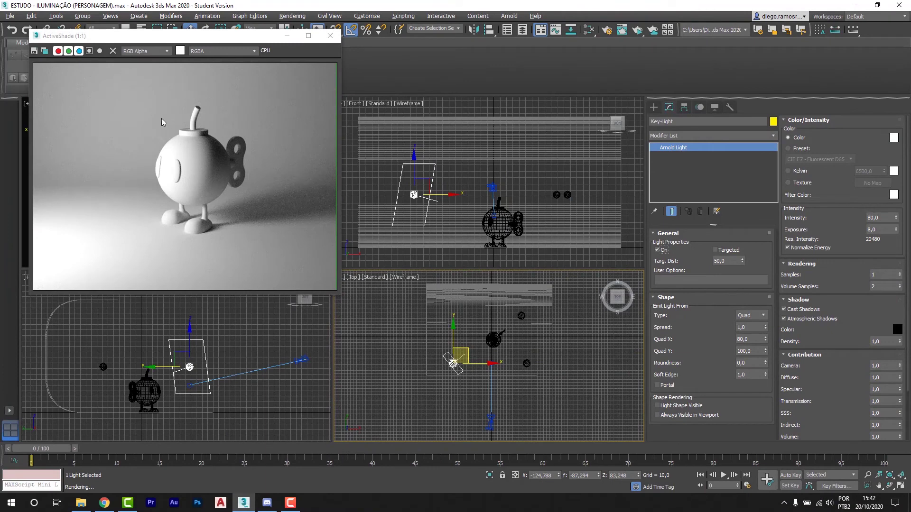
{"action": "left_click", "coordinate": [44, 50]}
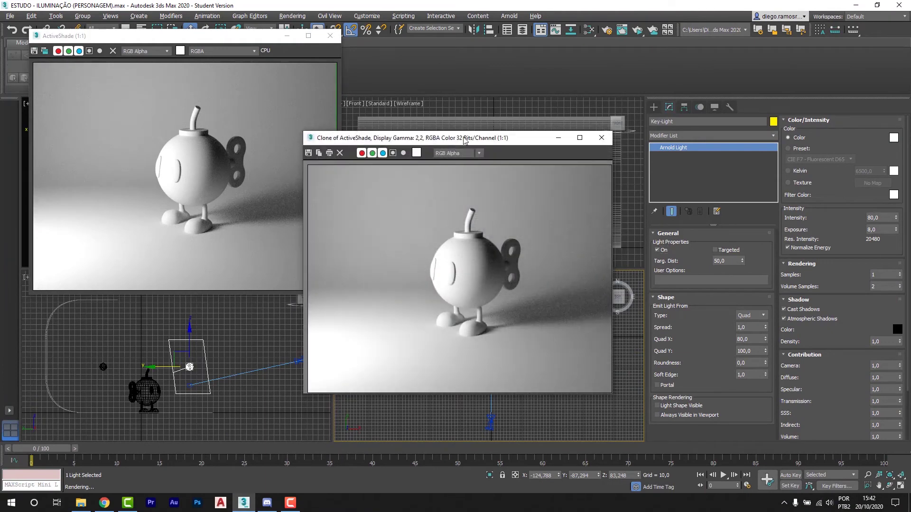
{"action": "left_click_drag", "start_coordinate": [488, 138], "coordinate": [479, 139]}
{"action": "left_click", "coordinate": [548, 142]}
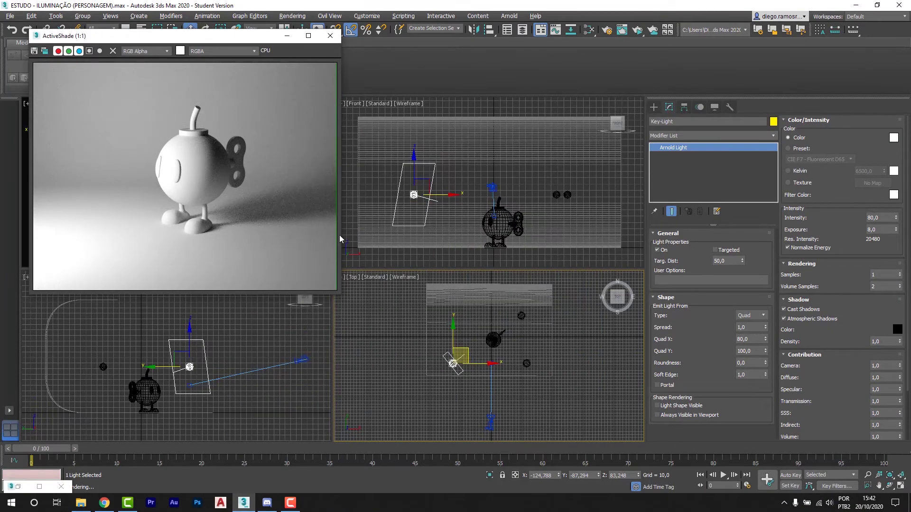
Compare the intensity values of the Key-Light and Fill-Light, and turn on the Fill-Light
{"action": "left_click", "coordinate": [526, 364]}
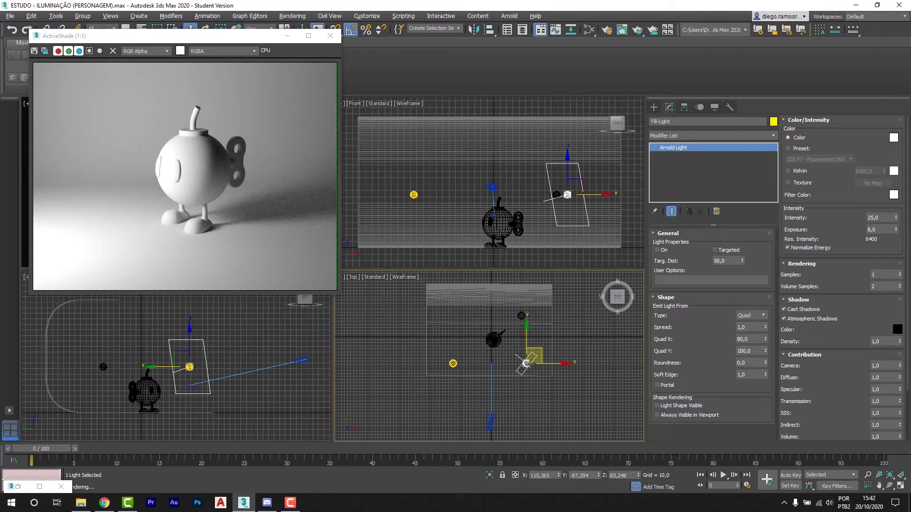
{"action": "left_click", "coordinate": [453, 363]}
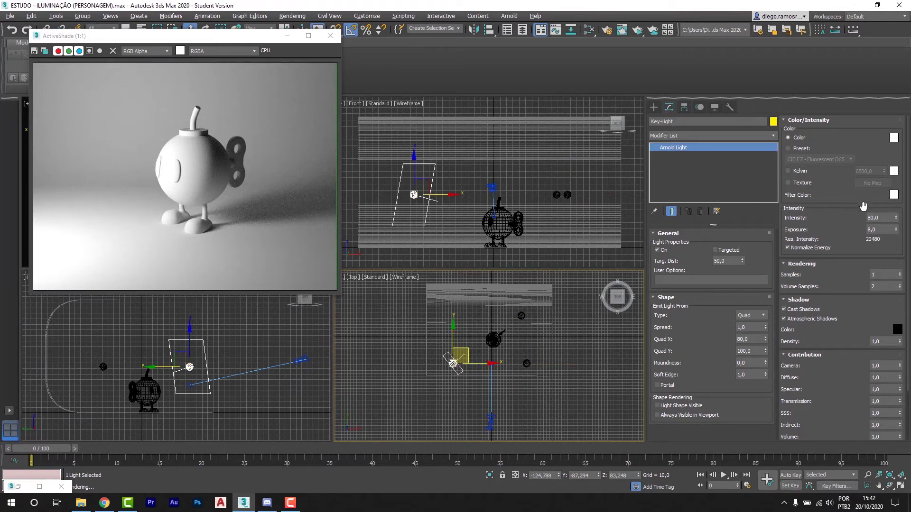
{"action": "left_click", "coordinate": [875, 217]}
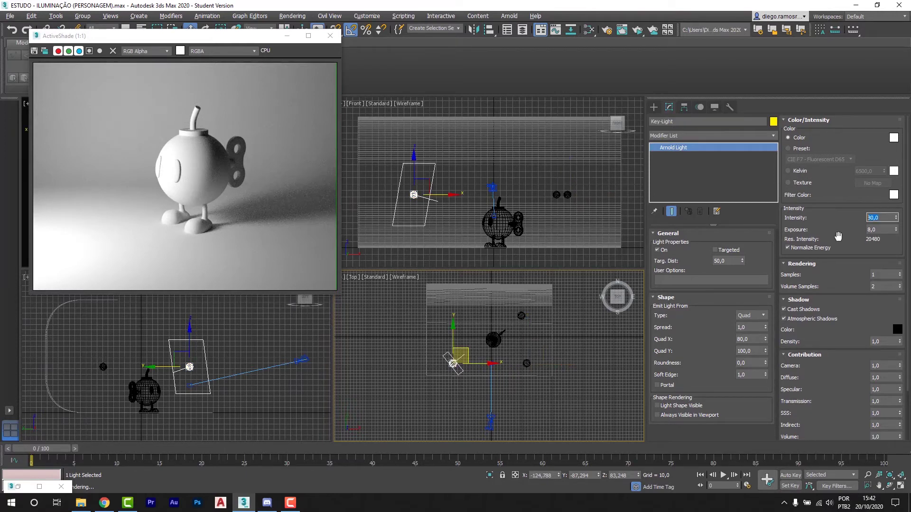
{"action": "left_click", "coordinate": [527, 363]}
{"action": "left_click", "coordinate": [877, 217]}
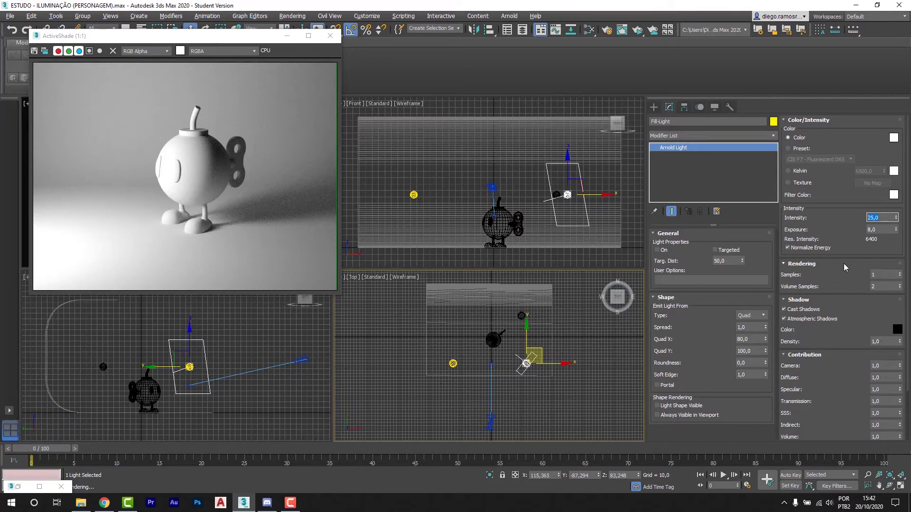
{"action": "left_click", "coordinate": [657, 251]}
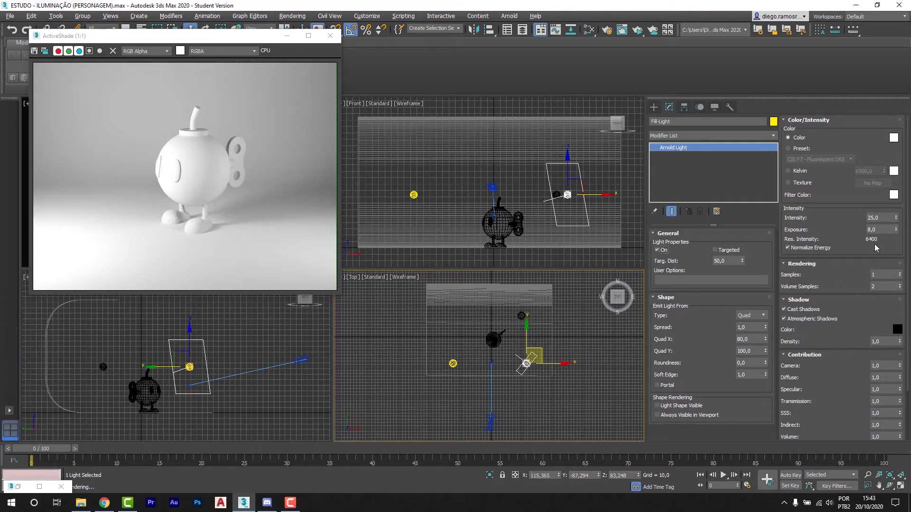
Try a Fill-Light intensity of 40 in the preview, and settle on an intensity of 30
{"action": "left_click", "coordinate": [873, 217]}
{"action": "type", "text": "40"}
{"action": "key", "text": "Return"}
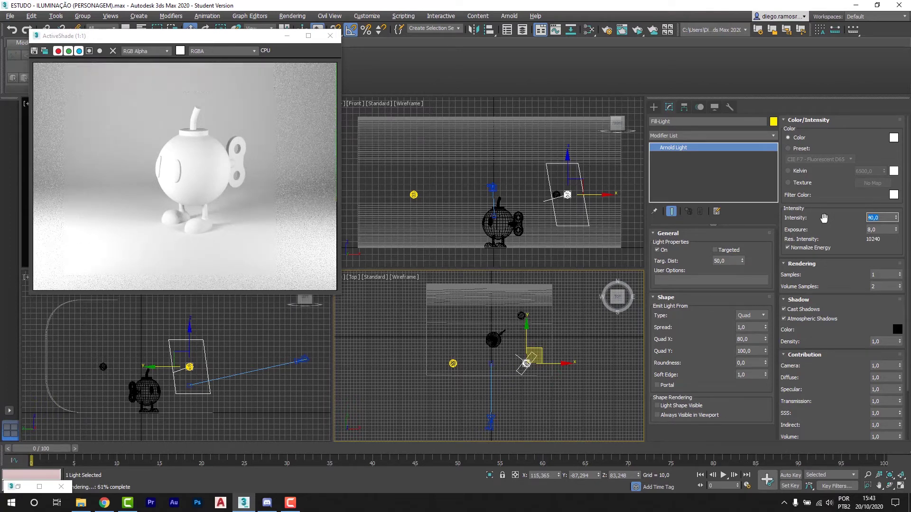
{"action": "type", "text": "30"}
{"action": "key", "text": "Return"}
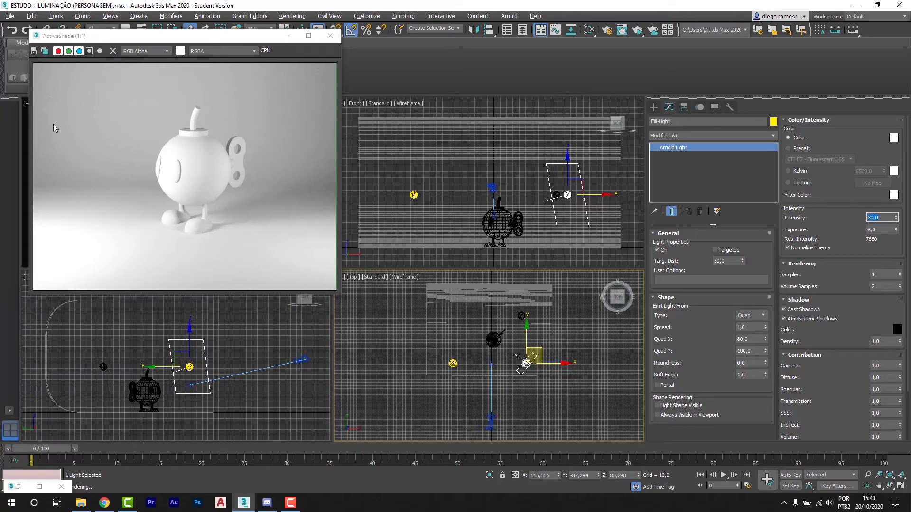
Clone the key-and-fill preview, minimize the clone, and turn on the Back-Light
{"action": "left_click", "coordinate": [45, 52]}
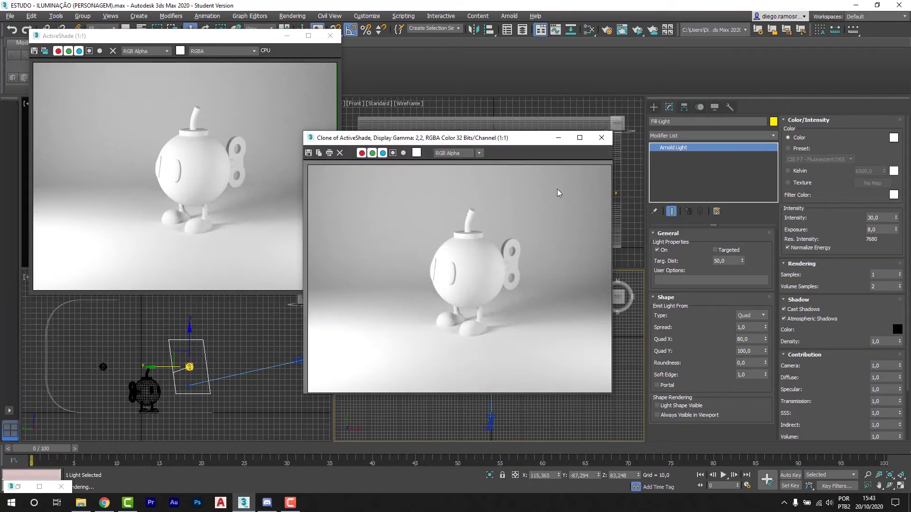
{"action": "left_click", "coordinate": [562, 138]}
{"action": "left_click", "coordinate": [521, 315]}
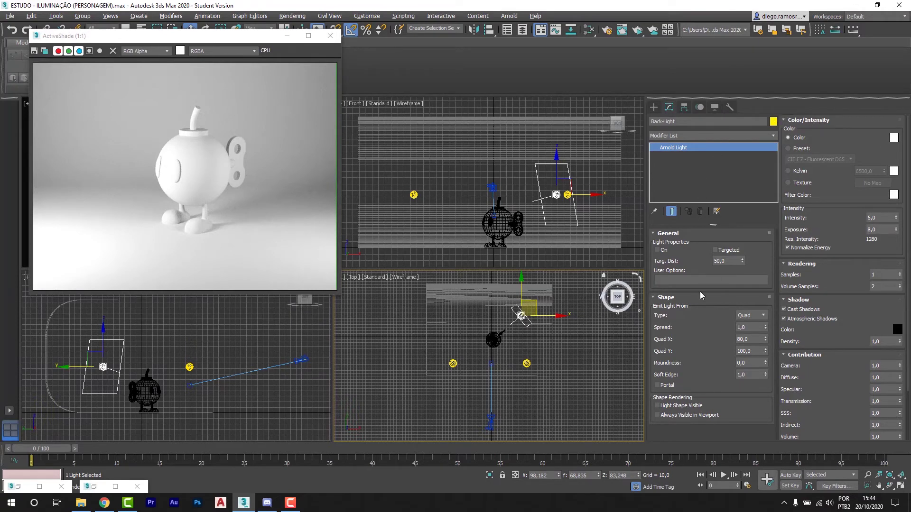
{"action": "left_click", "coordinate": [657, 250]}
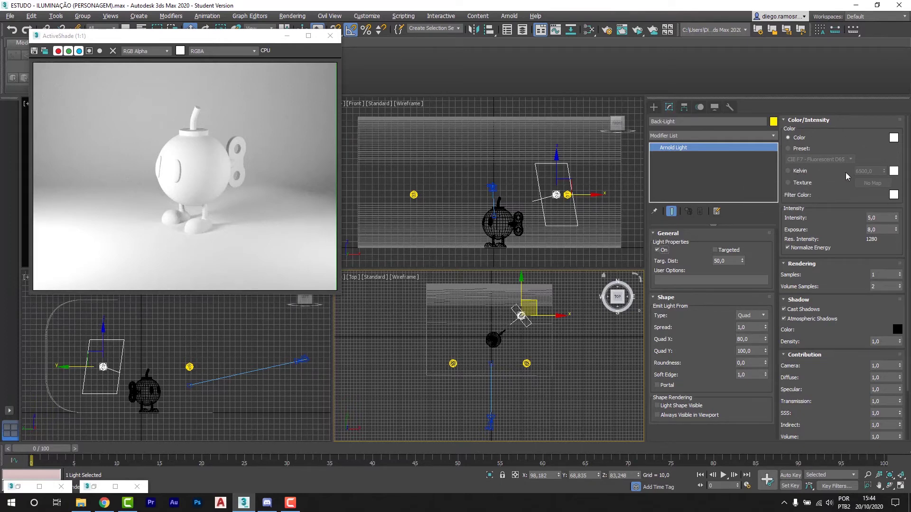
Try a Kelvin colour temperature of 15000 on the Back-Light and switch it back to plain Color
{"action": "left_click", "coordinate": [797, 171]}
{"action": "left_click_drag", "start_coordinate": [874, 171], "coordinate": [825, 171]}
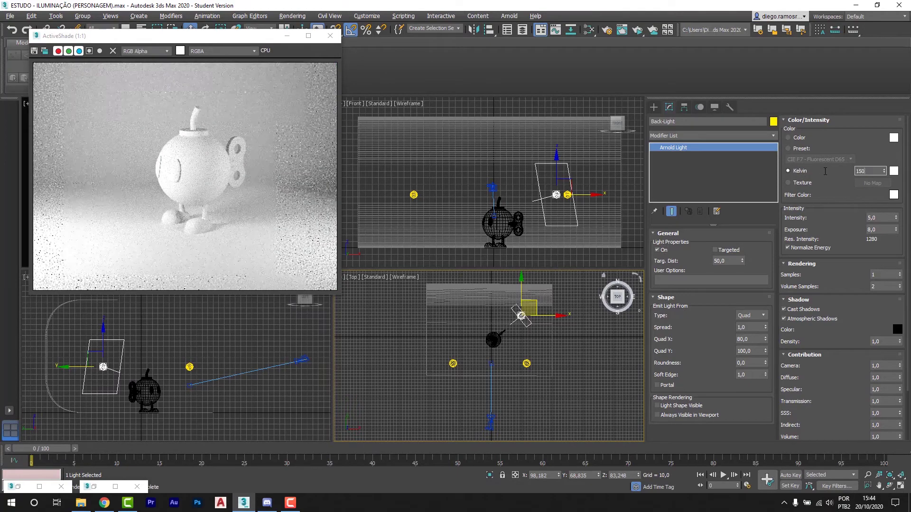
{"action": "type", "text": "15000"}
{"action": "key", "text": "Return"}
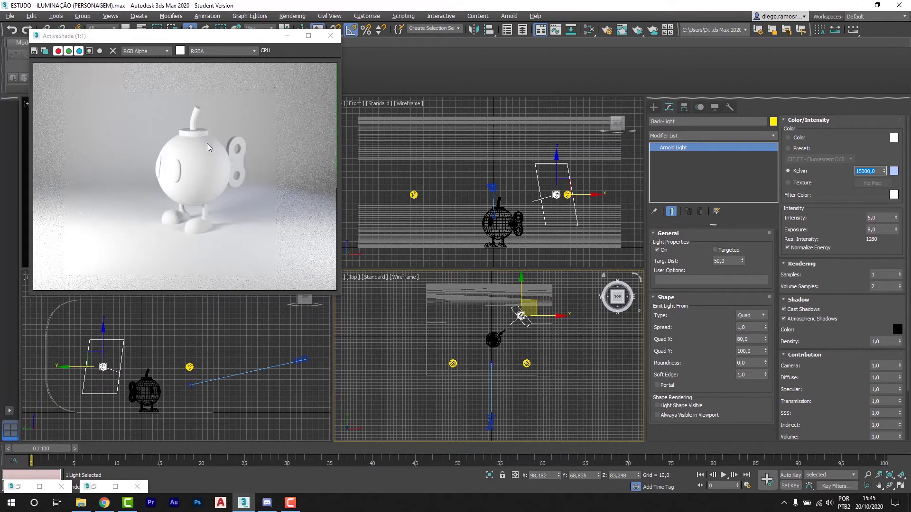
{"action": "left_click", "coordinate": [799, 136]}
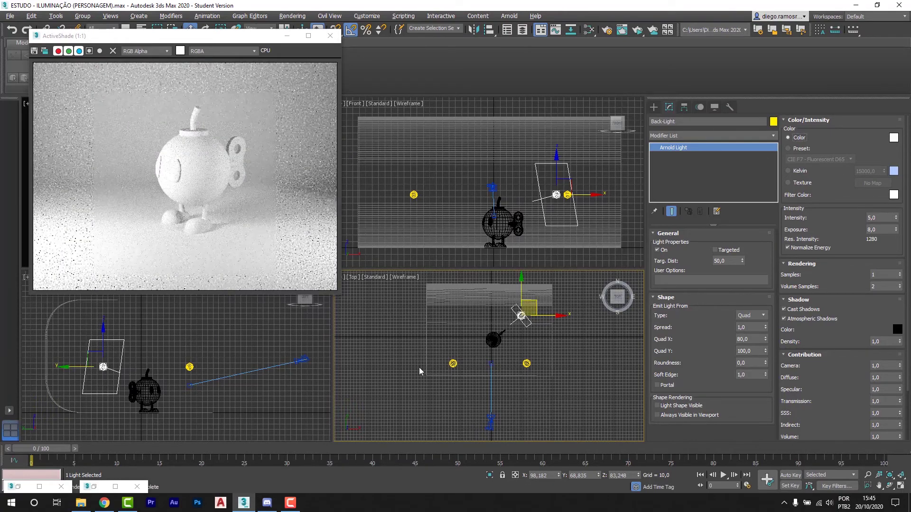
Mirror the Back-Light on the X axis with No Clone and move it behind the character on the Key-Light side, about X -73, Y 63
{"action": "scroll", "coordinate": [494, 346], "scroll_direction": "up", "scroll_amount": 5}
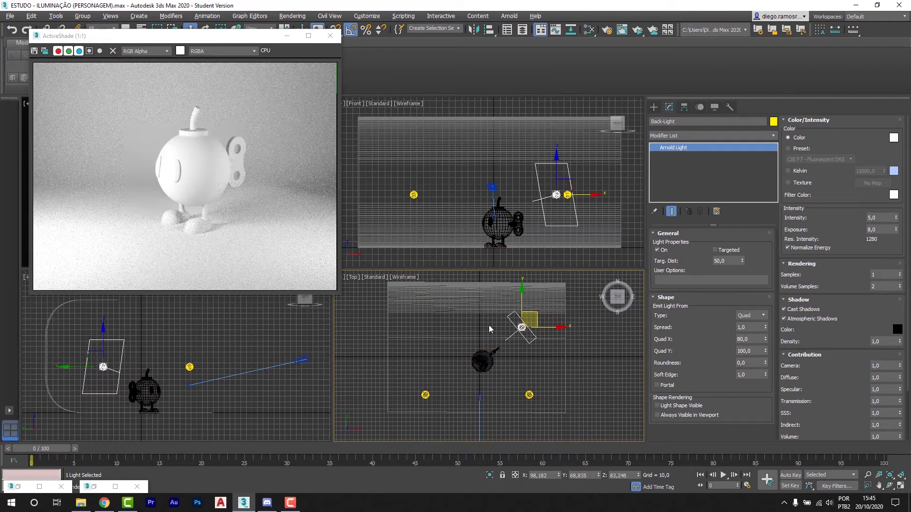
{"action": "left_click", "coordinate": [473, 29]}
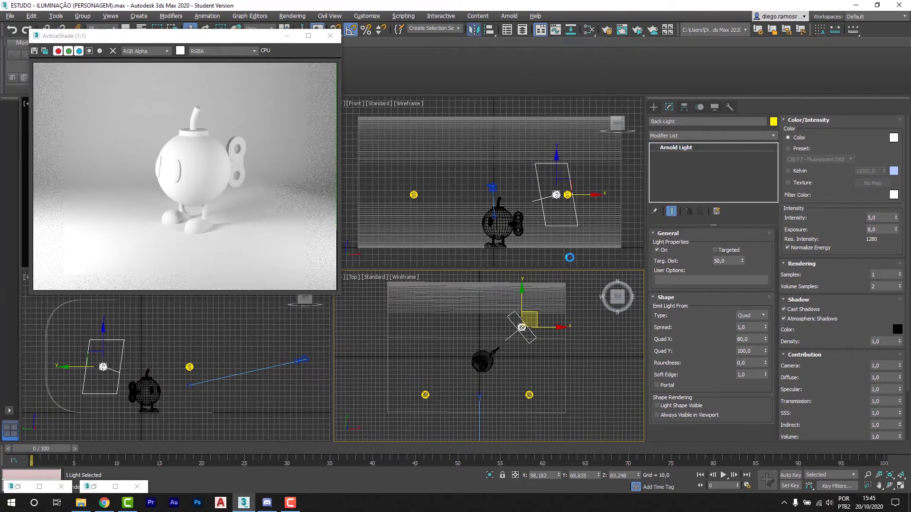
{"action": "left_click_drag", "start_coordinate": [444, 165], "coordinate": [712, 147]}
{"action": "left_click", "coordinate": [703, 185]}
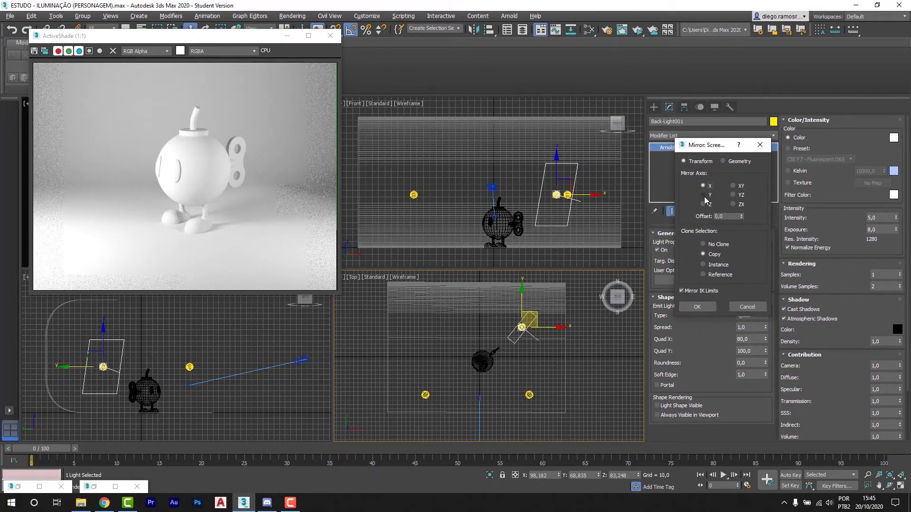
{"action": "left_click", "coordinate": [718, 245]}
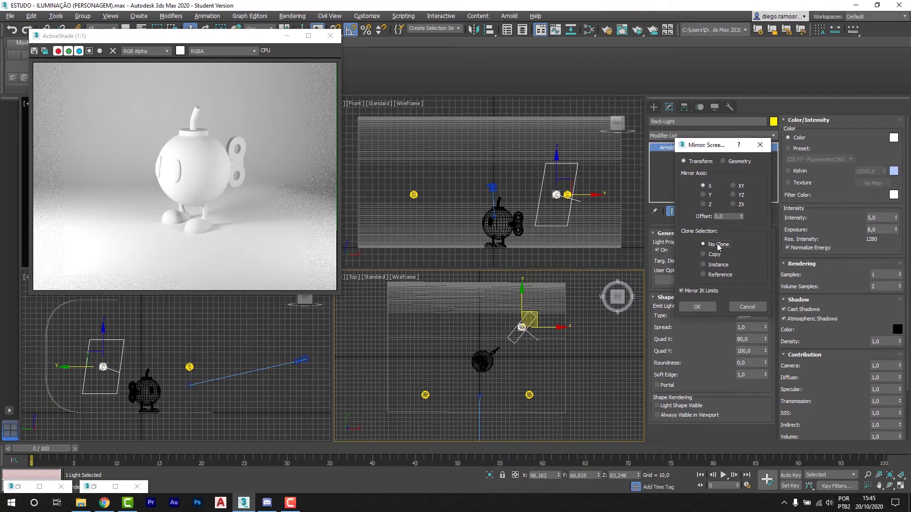
{"action": "left_click", "coordinate": [697, 306]}
{"action": "left_click_drag", "start_coordinate": [549, 328], "coordinate": [466, 327]}
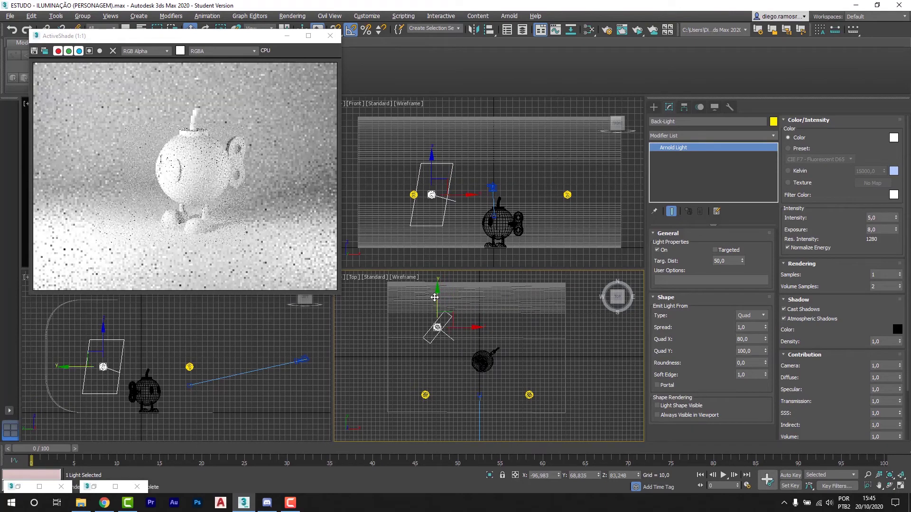
{"action": "left_click_drag", "start_coordinate": [438, 297], "coordinate": [446, 300]}
{"action": "left_click", "coordinate": [529, 395]}
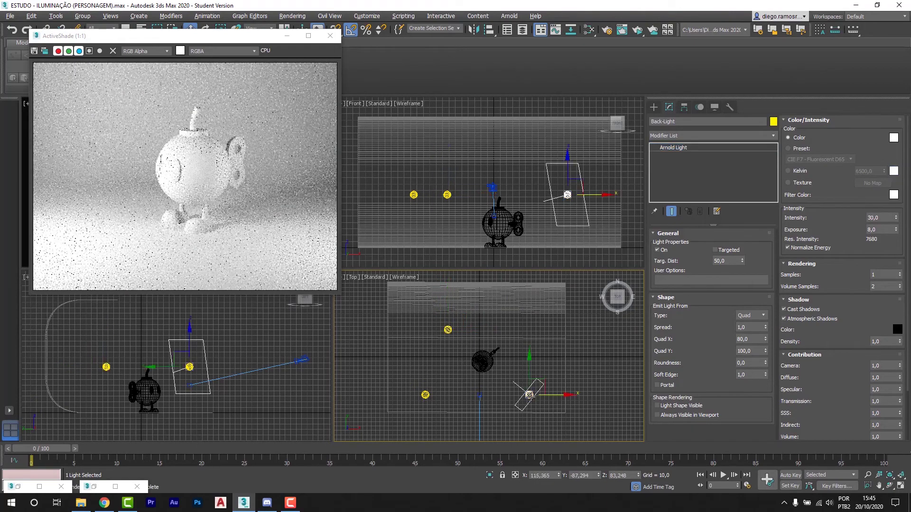
{"action": "left_click", "coordinate": [448, 329]}
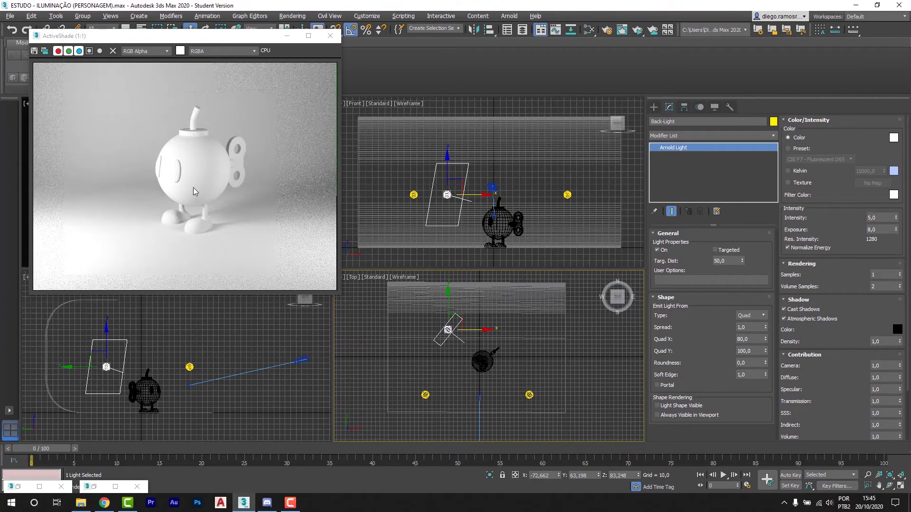
Undo the mirroring and moving of the Back-Light
{"action": "key", "text": "ctrl+z"}
{"action": "key", "text": "ctrl+z"}
{"action": "key", "text": "ctrl+z"}
{"action": "key", "text": "ctrl+z"}
{"action": "key", "text": "ctrl+z"}
{"action": "key", "text": "ctrl+z"}
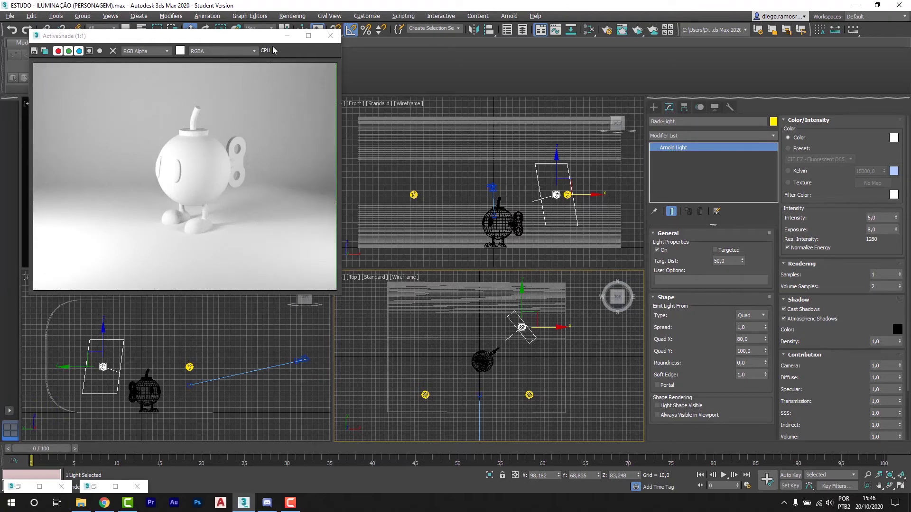
Clone the preview lit with the Back-Light on the Fill-Light side and minimize the clone
{"action": "left_click", "coordinate": [44, 51]}
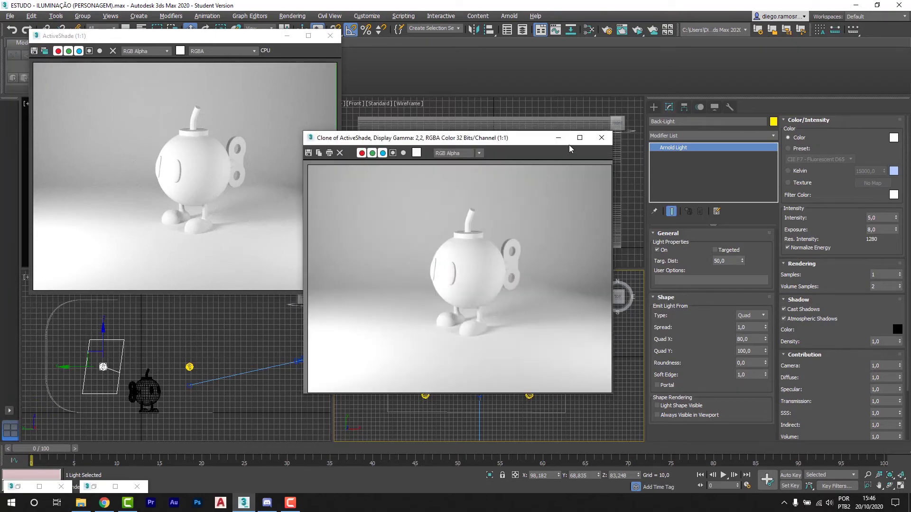
{"action": "left_click", "coordinate": [559, 138]}
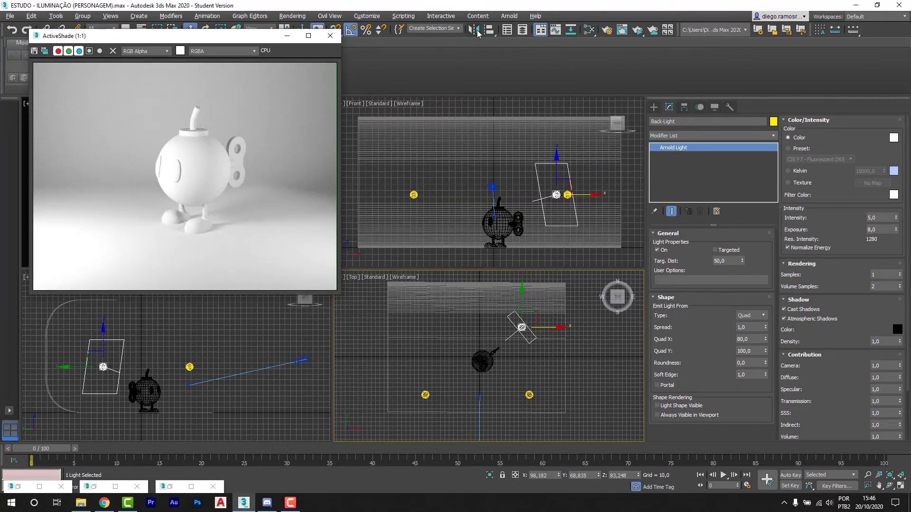
Mirror the Back-Light on X without cloning and place it behind the character on the Key-Light side, about X -75, Y 64
{"action": "left_click", "coordinate": [475, 30]}
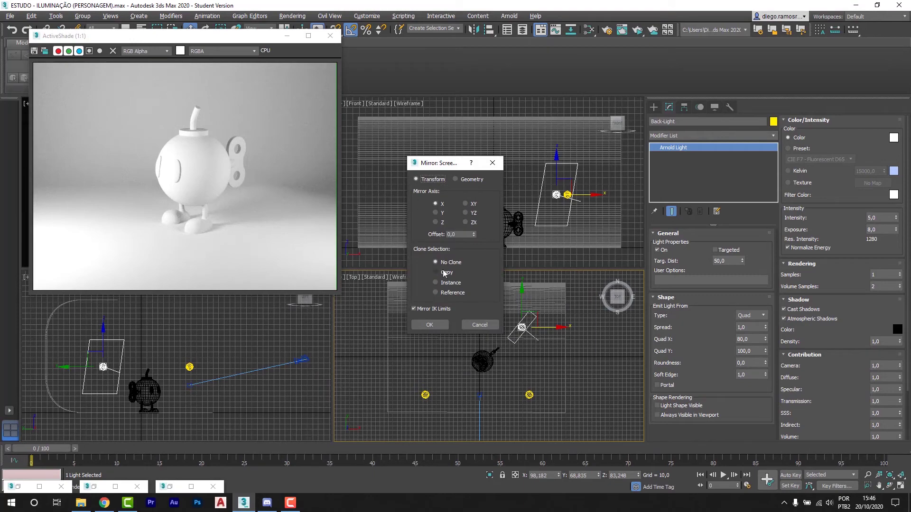
{"action": "left_click", "coordinate": [429, 324]}
{"action": "left_click_drag", "start_coordinate": [546, 328], "coordinate": [446, 306]}
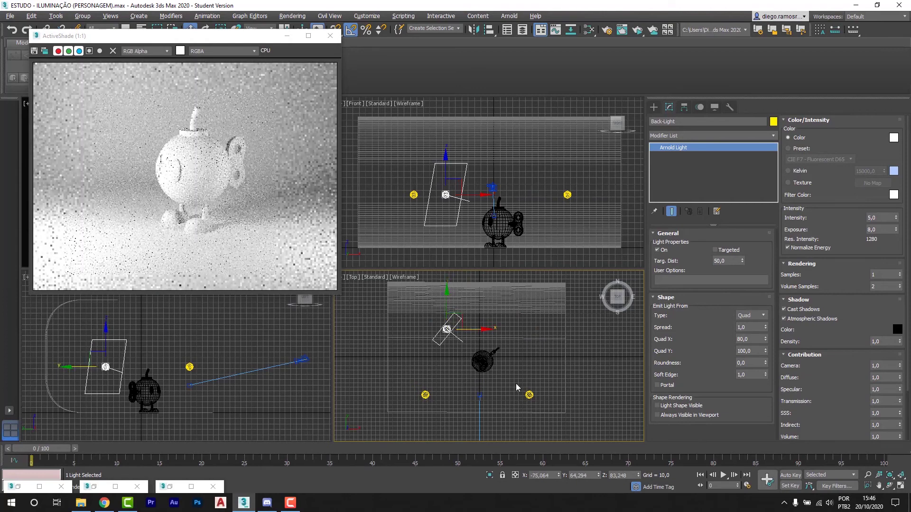
{"action": "left_click", "coordinate": [529, 394]}
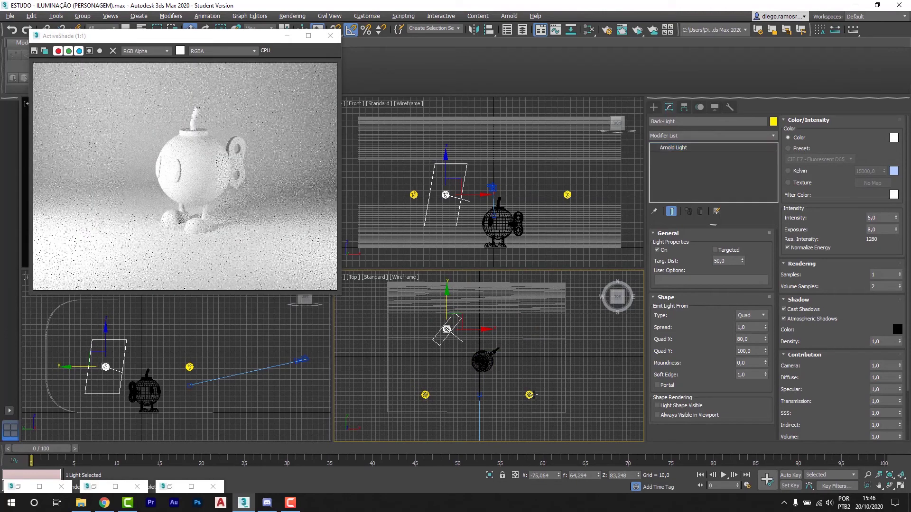
{"action": "left_click", "coordinate": [447, 329]}
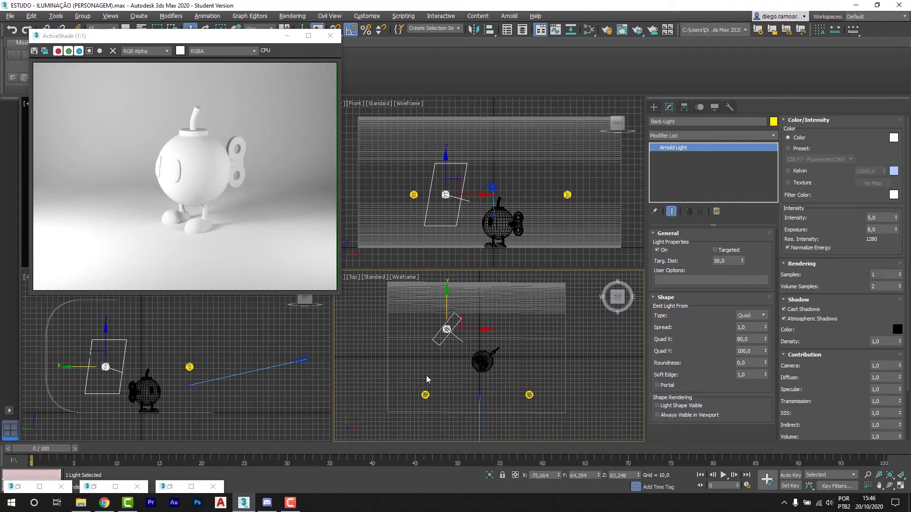
Clone the preview with the mirrored Back-Light and minimize both the ActiveShade window and the clone
{"action": "left_click", "coordinate": [44, 51]}
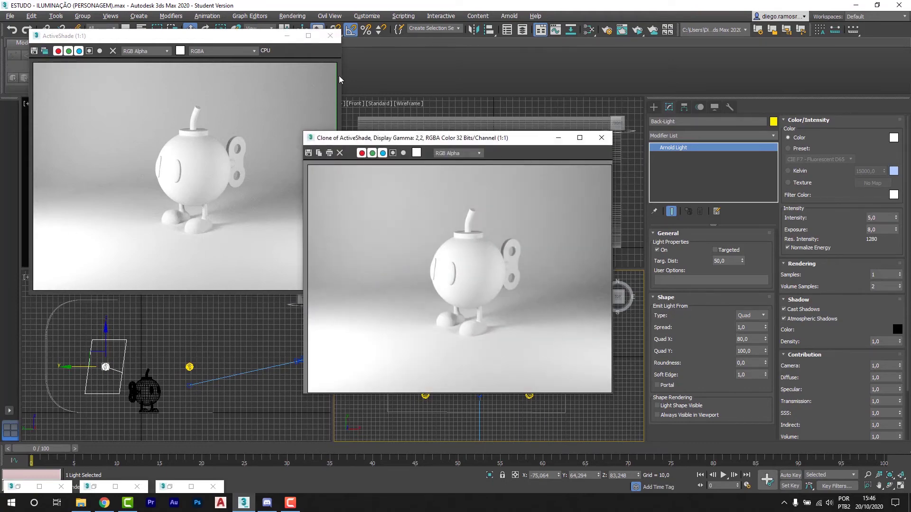
{"action": "left_click", "coordinate": [287, 35]}
{"action": "left_click", "coordinate": [601, 137]}
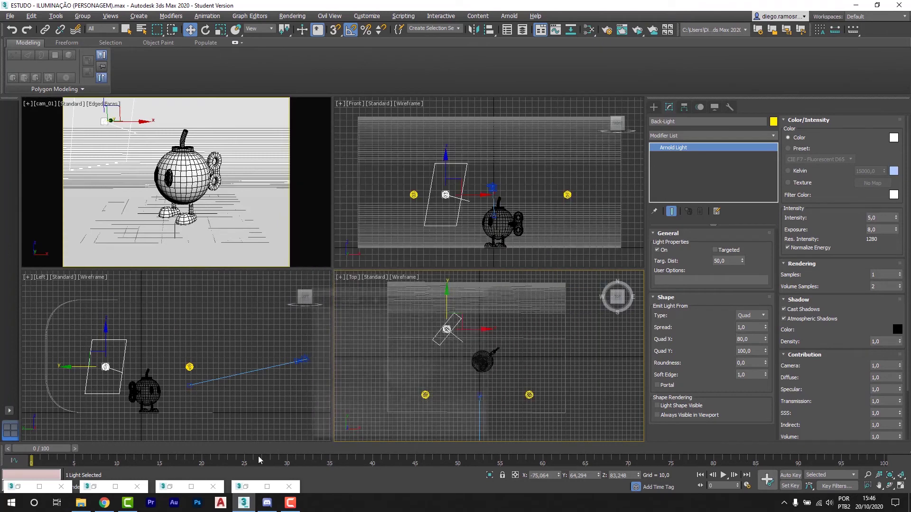
Restore the Key-Light-only and key-and-fill clones and arrange them side by side for comparison
{"action": "left_click", "coordinate": [40, 486]}
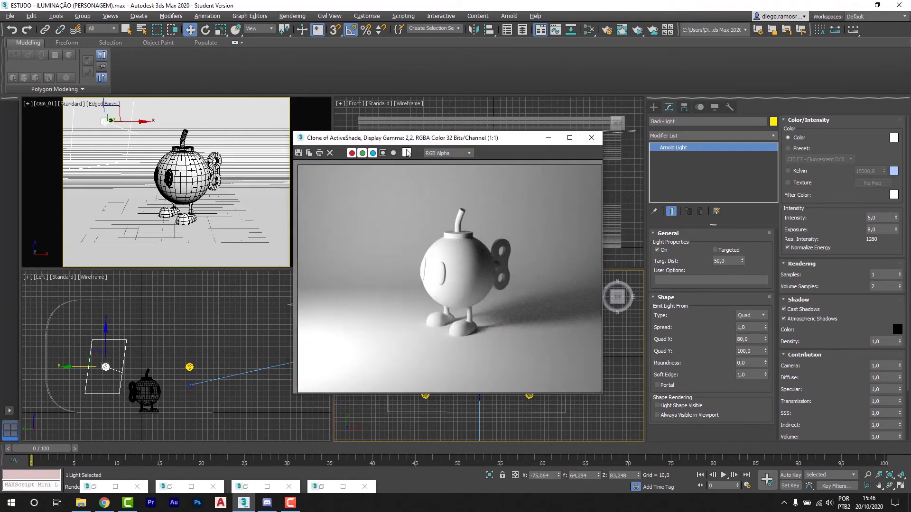
{"action": "mouse_move", "coordinate": [416, 138]}
{"action": "left_mouse_down"}
{"action": "mouse_move", "coordinate": [139, 82]}
{"action": "mouse_move", "coordinate": [155, 74]}
{"action": "left_mouse_up"}
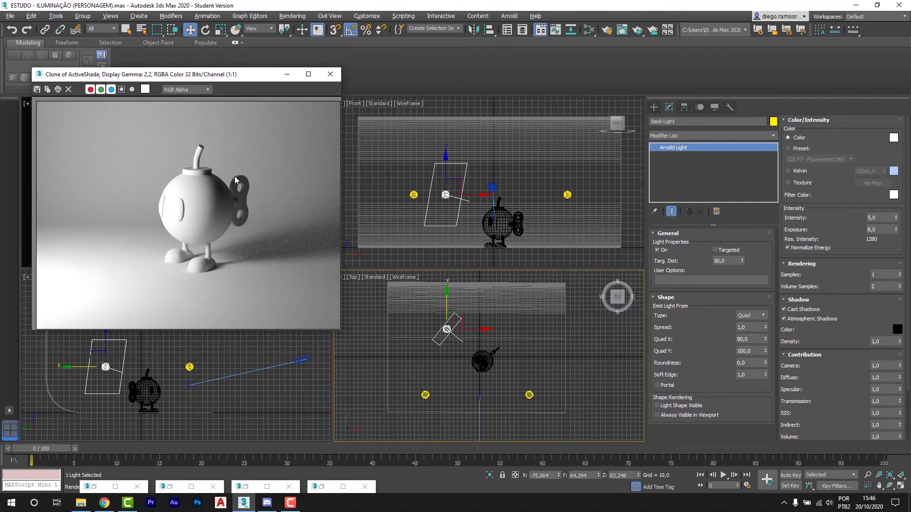
{"action": "left_click", "coordinate": [94, 486]}
{"action": "left_click_drag", "start_coordinate": [470, 141], "coordinate": [436, 80]}
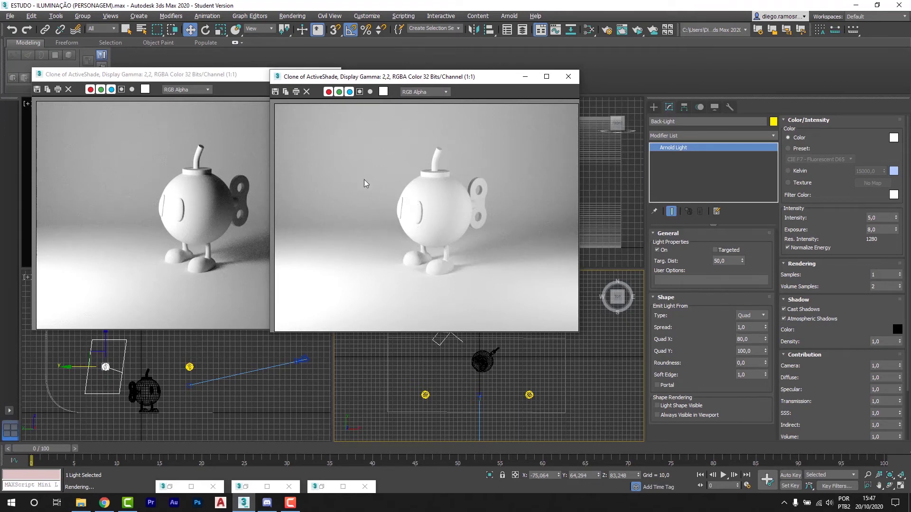
Restore the clone with the Back-Light on the Fill-Light side and place it beside the key-and-fill clone for comparison
{"action": "left_click", "coordinate": [170, 487]}
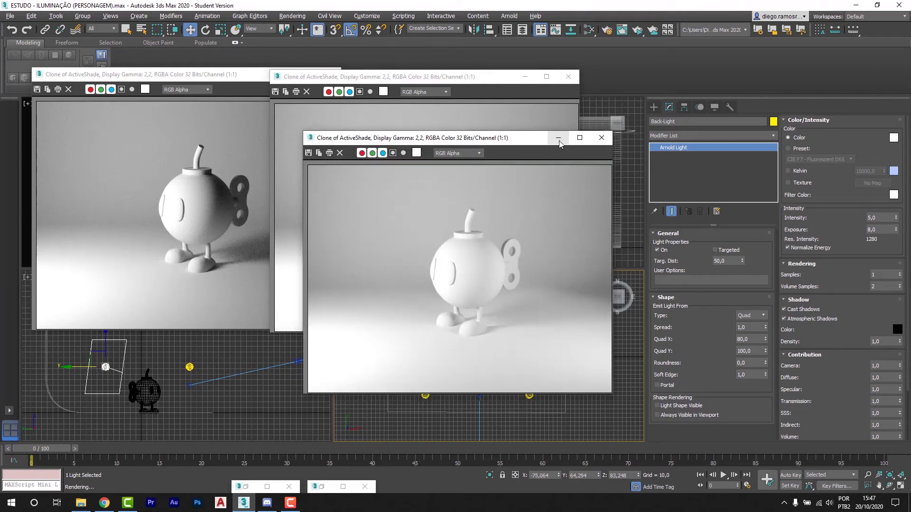
{"action": "left_click_drag", "start_coordinate": [504, 142], "coordinate": [781, 81]}
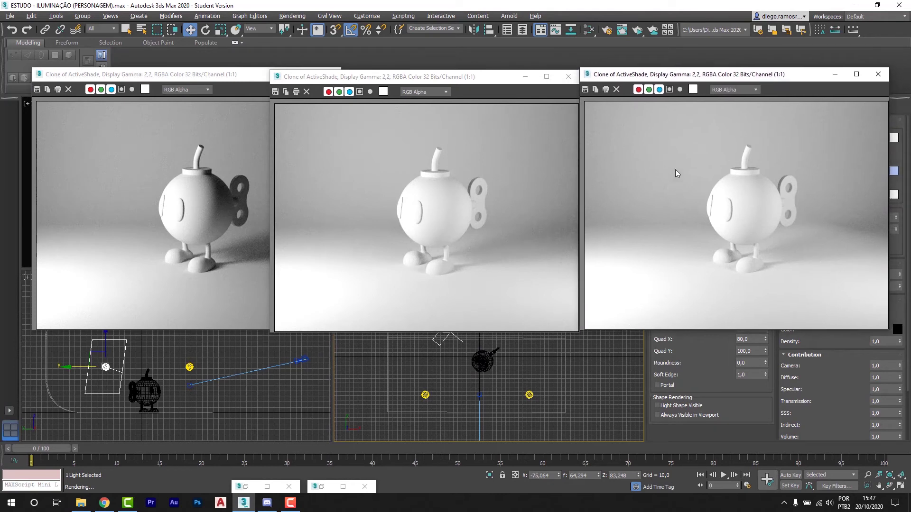
{"action": "left_click_drag", "start_coordinate": [689, 75], "coordinate": [692, 76]}
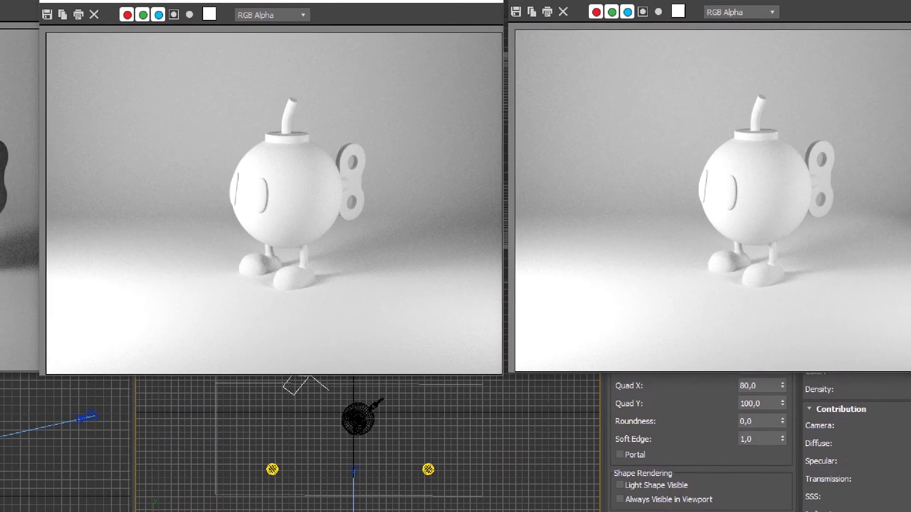
Outline the character's round body in red on the key-and-fill clone and on the back-lit clone to compare their silhouettes
{"action": "mouse_move", "coordinate": [261, 139]}
{"action": "left_mouse_down"}
{"action": "mouse_move", "coordinate": [233, 163]}
{"action": "mouse_move", "coordinate": [225, 205]}
{"action": "mouse_move", "coordinate": [252, 245]}
{"action": "left_mouse_up"}
{"action": "mouse_move", "coordinate": [327, 238]}
{"action": "left_mouse_down"}
{"action": "mouse_move", "coordinate": [333, 158]}
{"action": "mouse_move", "coordinate": [300, 133]}
{"action": "left_mouse_up"}
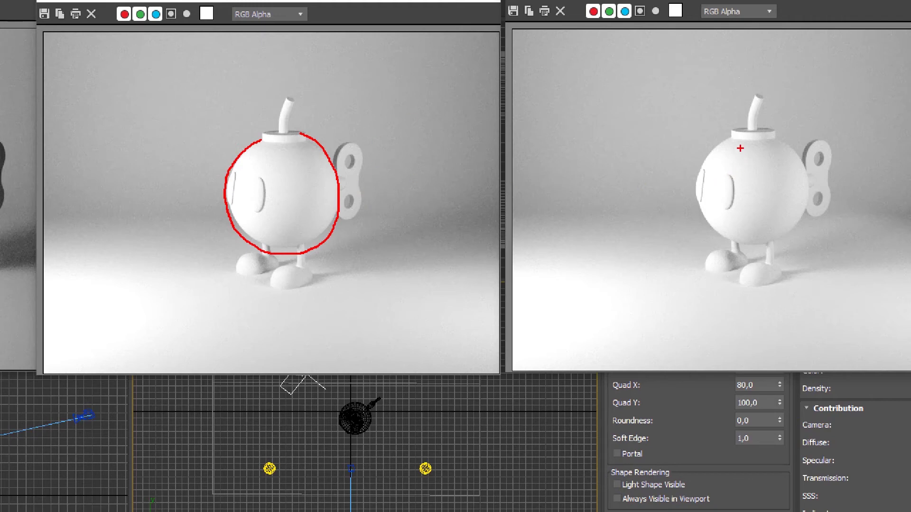
{"action": "left_click_drag", "start_coordinate": [735, 136], "coordinate": [693, 178]}
{"action": "mouse_move", "coordinate": [704, 222]}
{"action": "left_mouse_down"}
{"action": "mouse_move", "coordinate": [745, 240]}
{"action": "mouse_move", "coordinate": [793, 226]}
{"action": "mouse_move", "coordinate": [807, 162]}
{"action": "mouse_move", "coordinate": [769, 137]}
{"action": "left_mouse_up"}
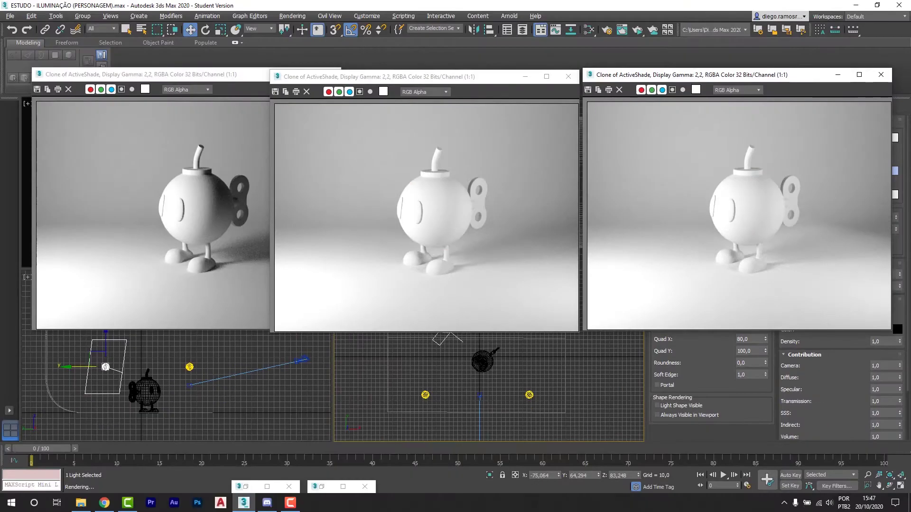
Restore the ActiveShade window with the mirrored Back-Light and lay it exactly over the Fill-side back-light clone to compare them
{"action": "left_click", "coordinate": [246, 485]}
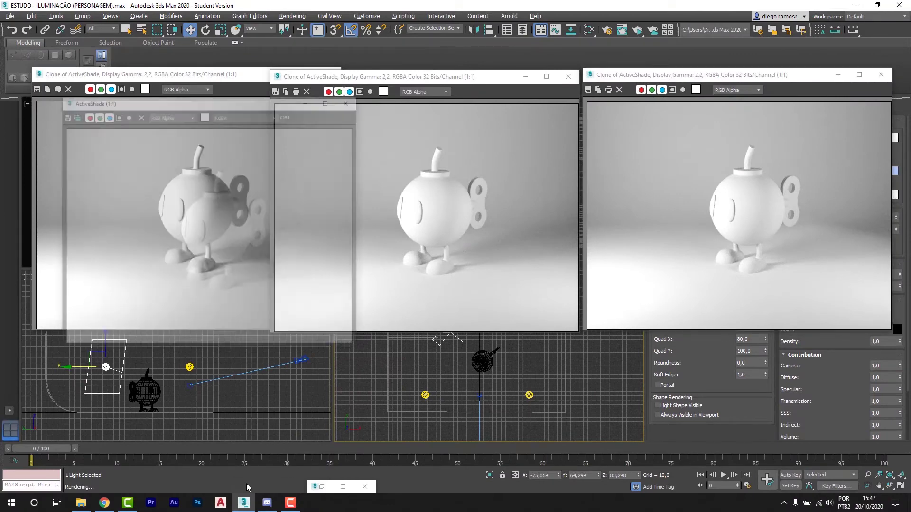
{"action": "mouse_move", "coordinate": [219, 39]}
{"action": "left_mouse_down"}
{"action": "mouse_move", "coordinate": [505, 78]}
{"action": "mouse_move", "coordinate": [779, 78]}
{"action": "mouse_move", "coordinate": [516, 79]}
{"action": "left_mouse_up"}
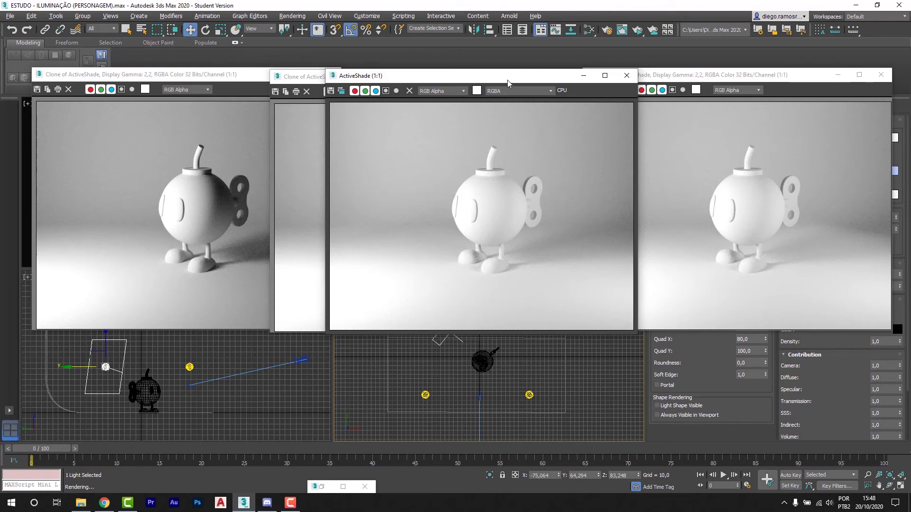
{"action": "mouse_move", "coordinate": [507, 80]}
{"action": "left_mouse_down"}
{"action": "mouse_move", "coordinate": [655, 166]}
{"action": "mouse_move", "coordinate": [737, 303]}
{"action": "mouse_move", "coordinate": [793, 210]}
{"action": "mouse_move", "coordinate": [765, 79]}
{"action": "left_mouse_up"}
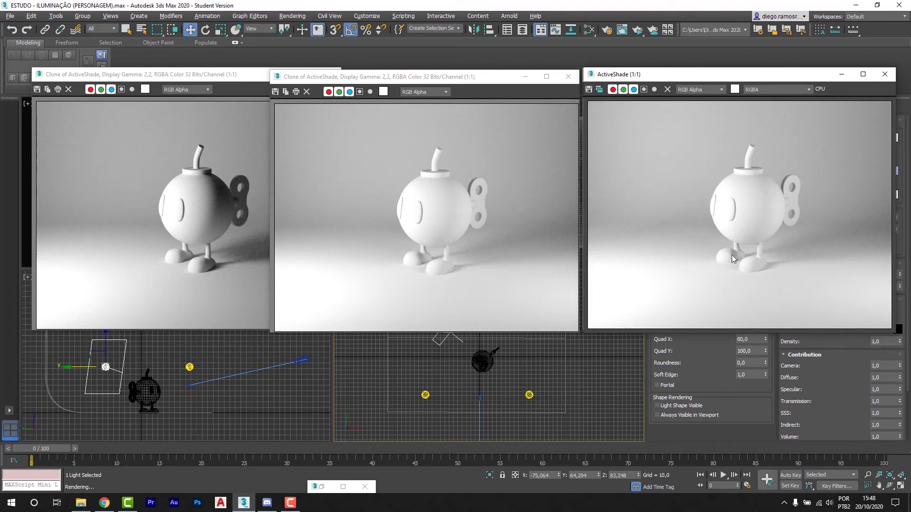
Minimize the ActiveShade window and the three compared clones to uncover the viewports
{"action": "left_click", "coordinate": [841, 74]}
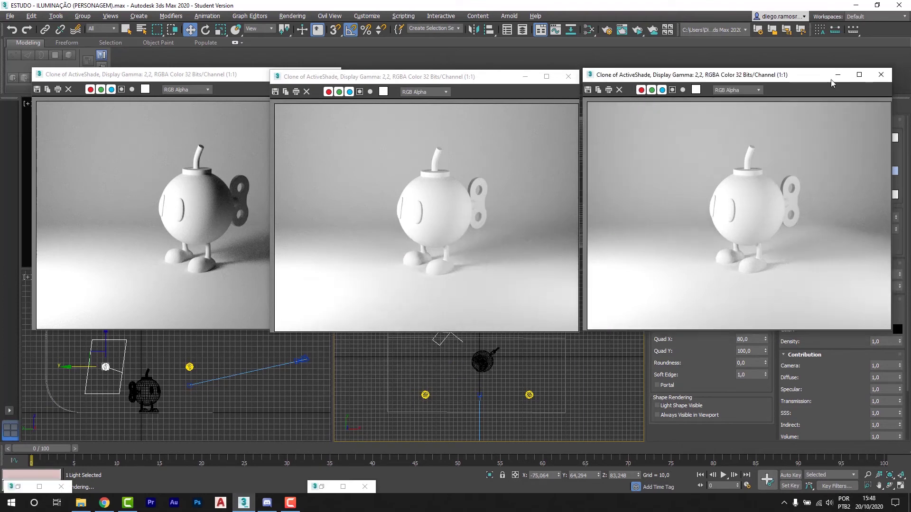
{"action": "left_click", "coordinate": [838, 76]}
{"action": "left_click", "coordinate": [525, 76]}
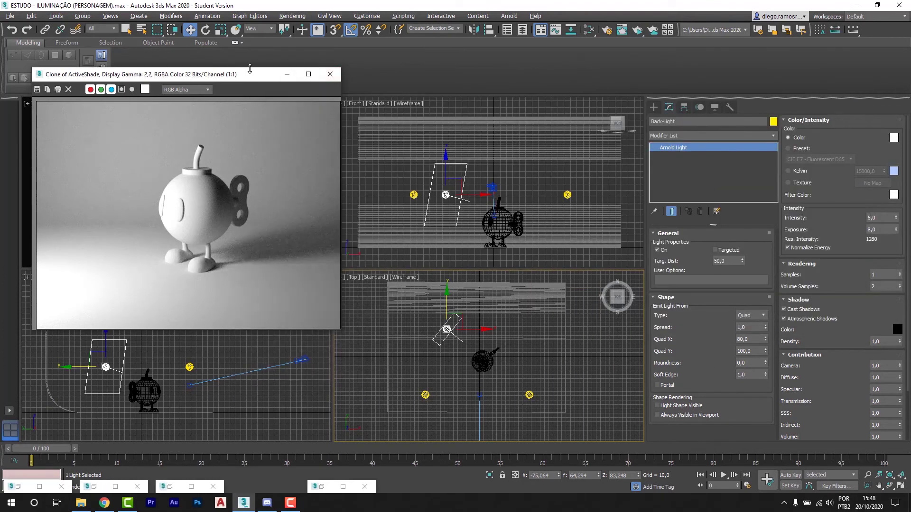
{"action": "left_click", "coordinate": [282, 75]}
Restore the mirrored Back-Light clone, move it clear of the Top view, and close it after viewing
{"action": "left_click", "coordinate": [322, 488]}
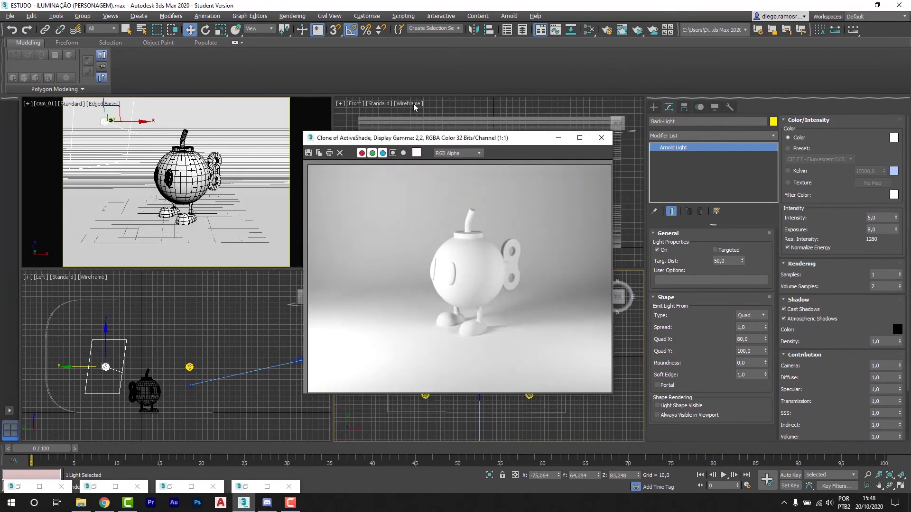
{"action": "mouse_move", "coordinate": [452, 144]}
{"action": "left_mouse_down"}
{"action": "mouse_move", "coordinate": [215, 92]}
{"action": "mouse_move", "coordinate": [189, 60]}
{"action": "left_mouse_up"}
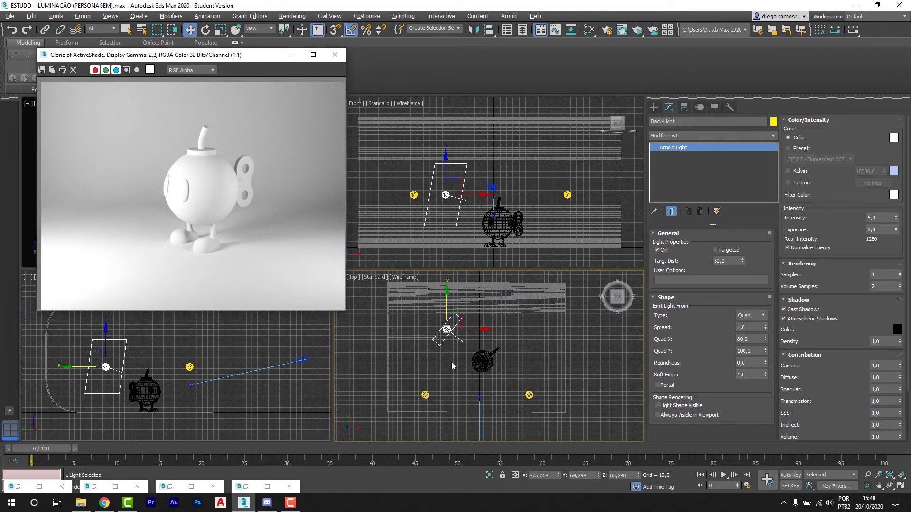
{"action": "left_click", "coordinate": [335, 54]}
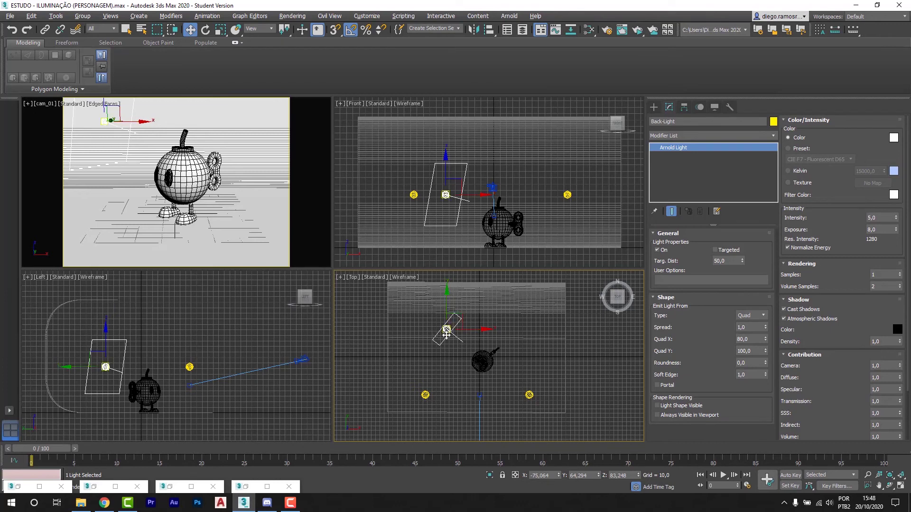
{"action": "left_click", "coordinate": [637, 29]}
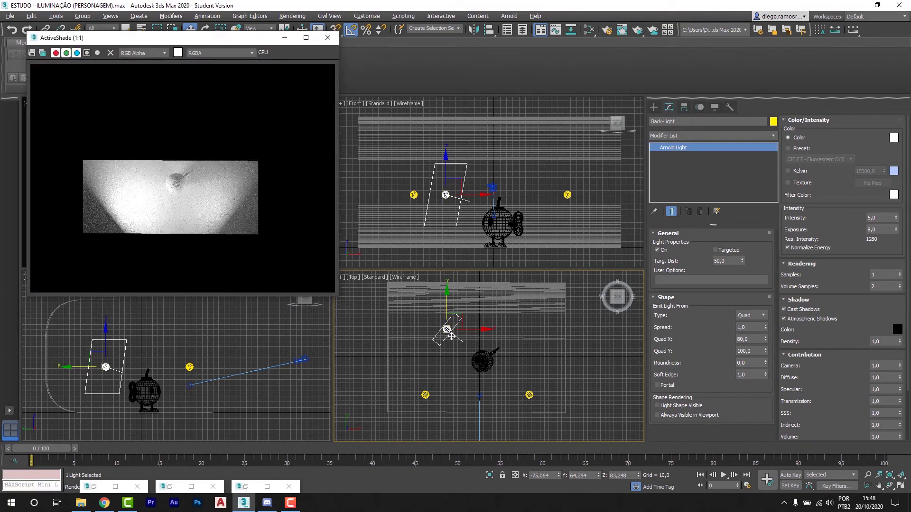
{"action": "left_click", "coordinate": [263, 209]}
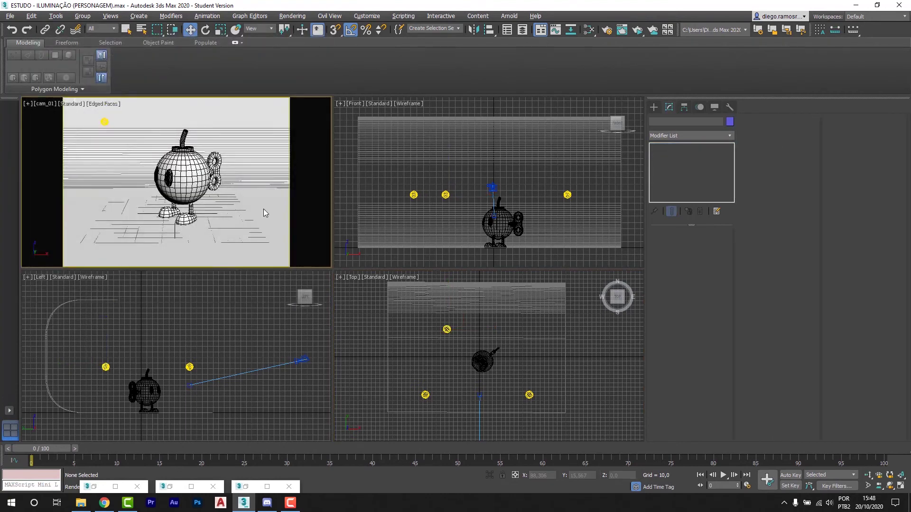
{"action": "left_click", "coordinate": [637, 29]}
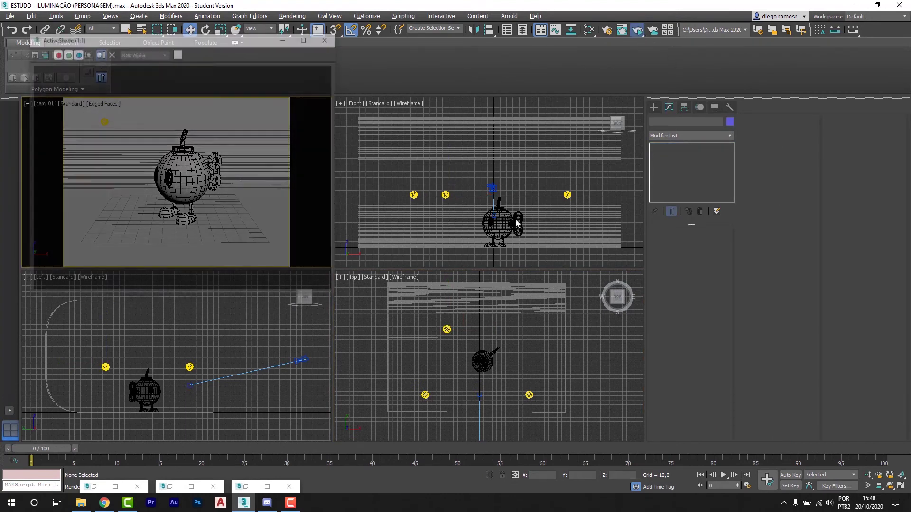
{"action": "left_click", "coordinate": [328, 37]}
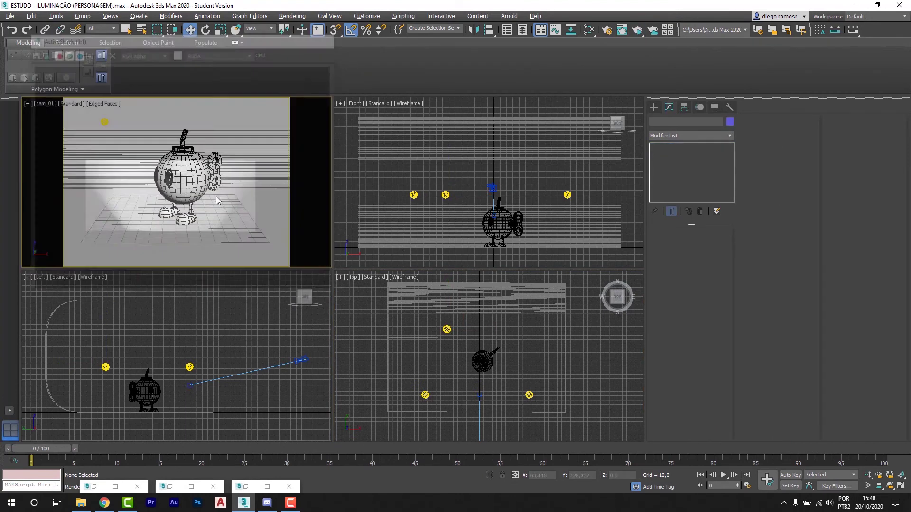
Start ActiveShade from the maximized cam_01 view, return to the four-viewport layout, and set the preview window over the camera view
{"action": "key", "text": "alt+w"}
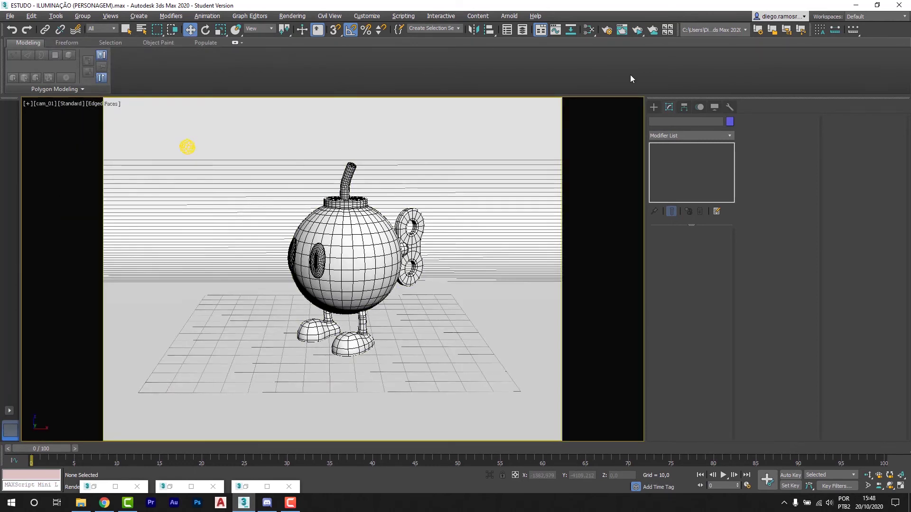
{"action": "left_click", "coordinate": [637, 30]}
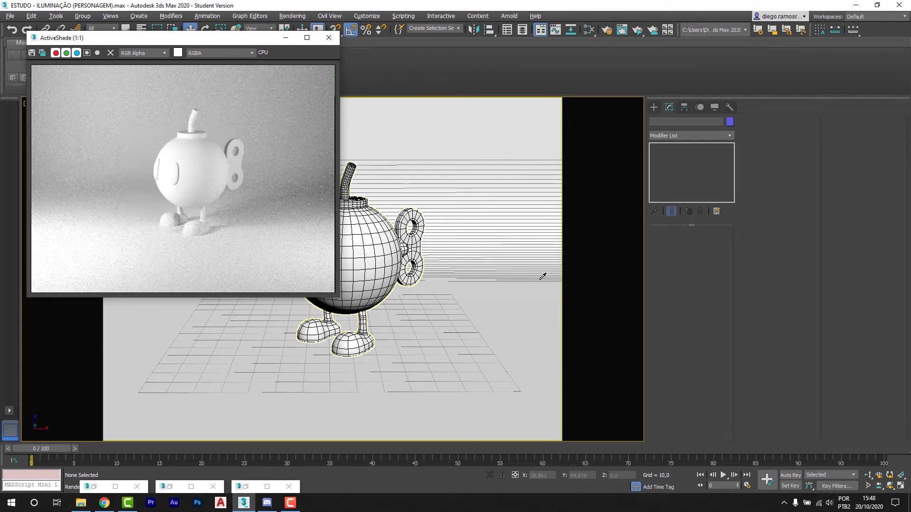
{"action": "left_click", "coordinate": [495, 315]}
{"action": "key", "text": "alt+w"}
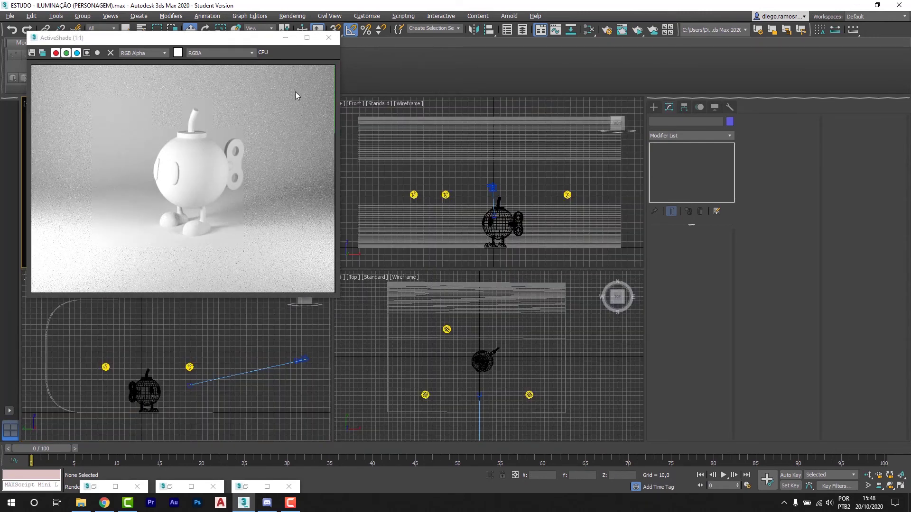
{"action": "left_click_drag", "start_coordinate": [229, 45], "coordinate": [223, 46]}
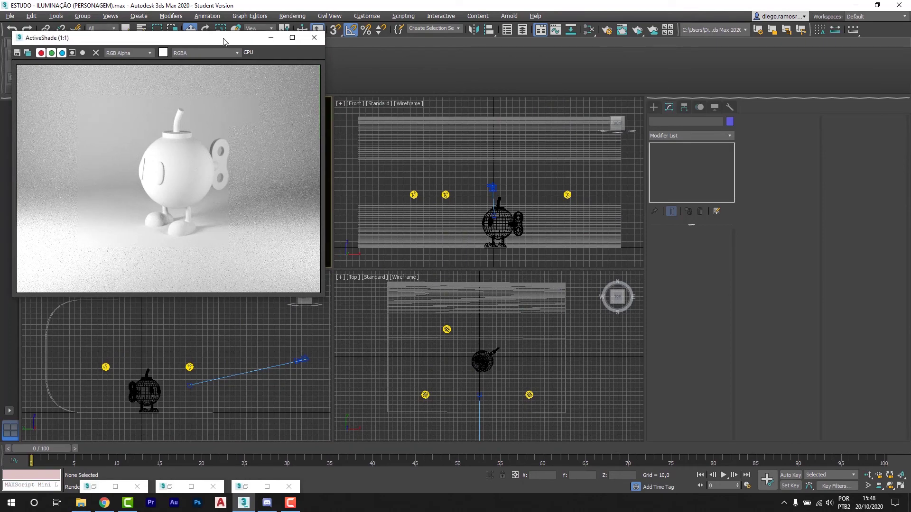
Try the Back-Light as a Disc shape, testing a radius of 50 and then 40
{"action": "left_click", "coordinate": [623, 384]}
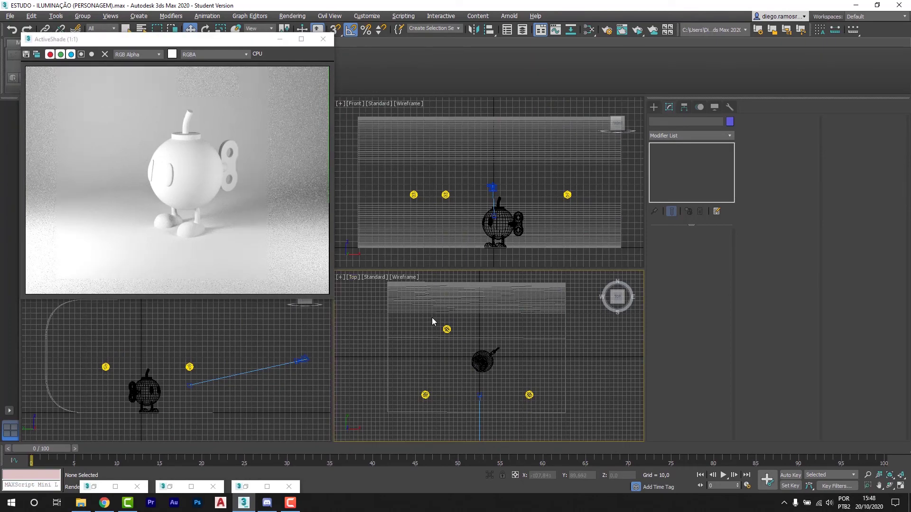
{"action": "left_click", "coordinate": [446, 327]}
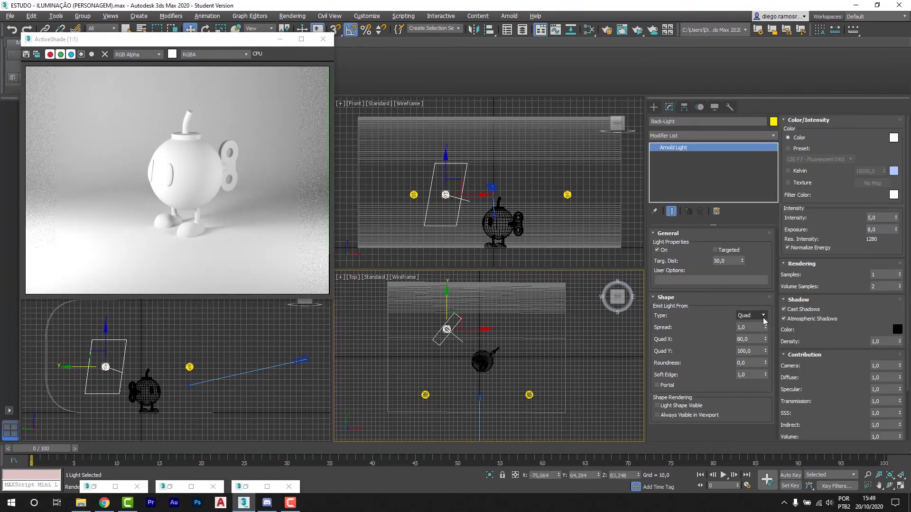
{"action": "left_click", "coordinate": [763, 316]}
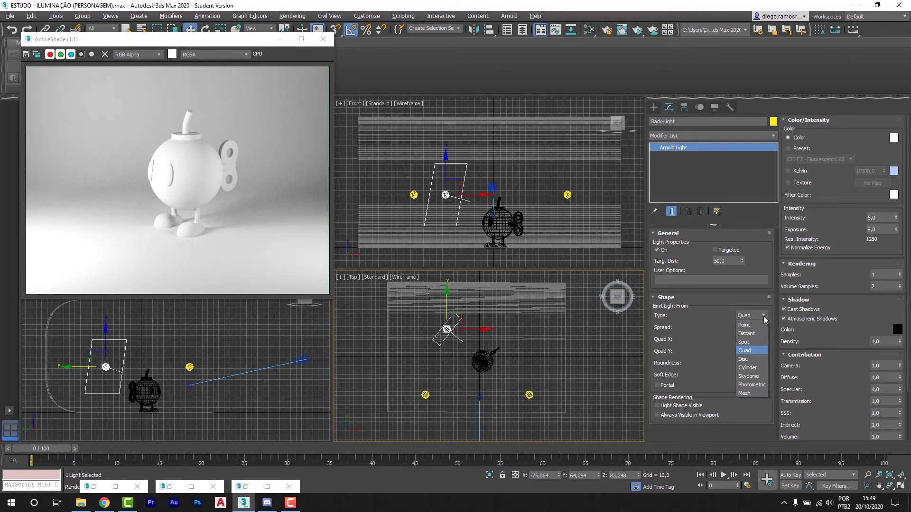
{"action": "left_click", "coordinate": [746, 359]}
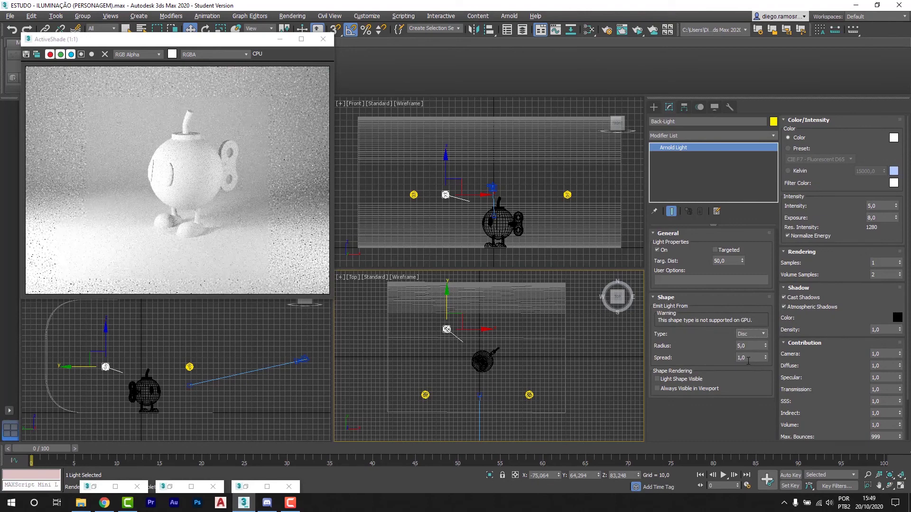
{"action": "left_click_drag", "start_coordinate": [766, 346], "coordinate": [764, 195]}
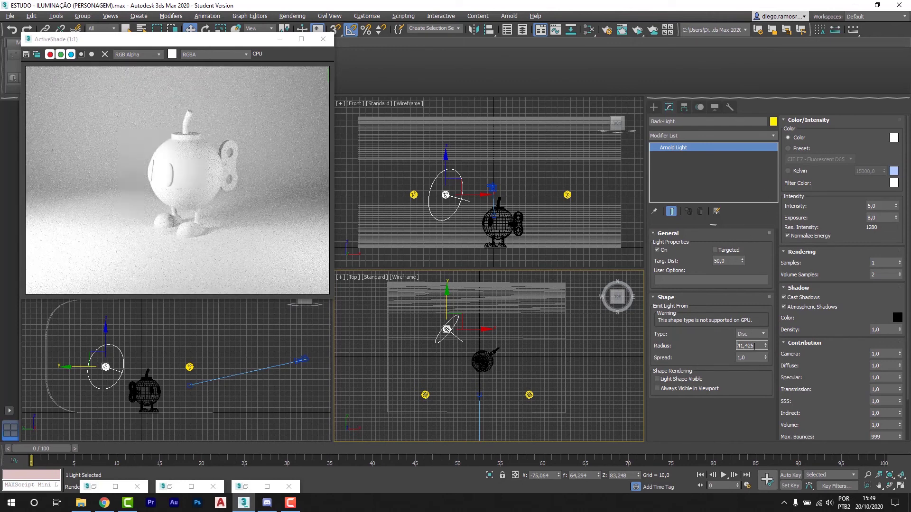
{"action": "type", "text": "50"}
{"action": "key", "text": "Return"}
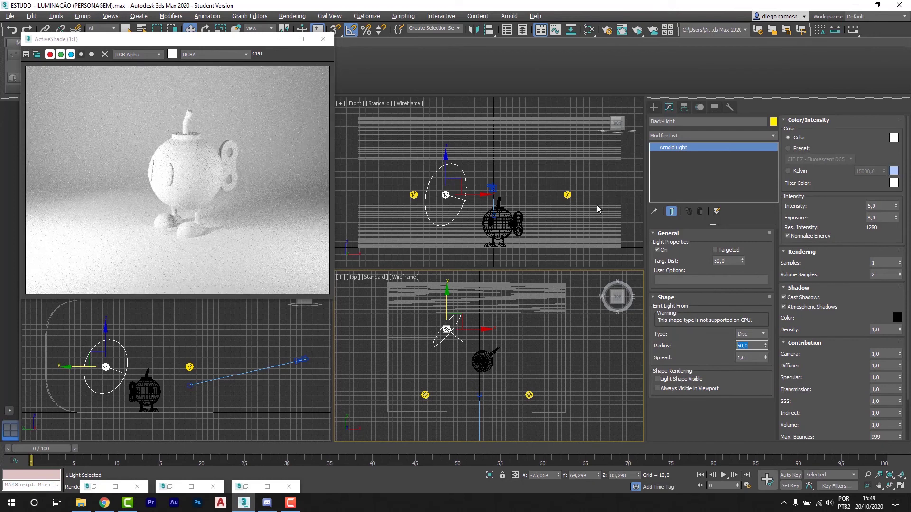
{"action": "type", "text": "40"}
{"action": "key", "text": "Return"}
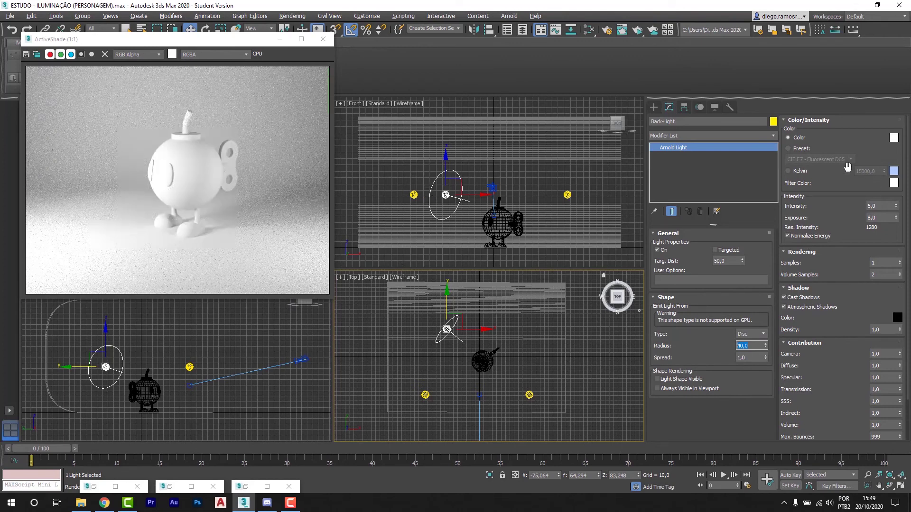
Try the Back-Light with its Kelvin colour at 15000, then return it to the plain white Color option
{"action": "left_click", "coordinate": [799, 172]}
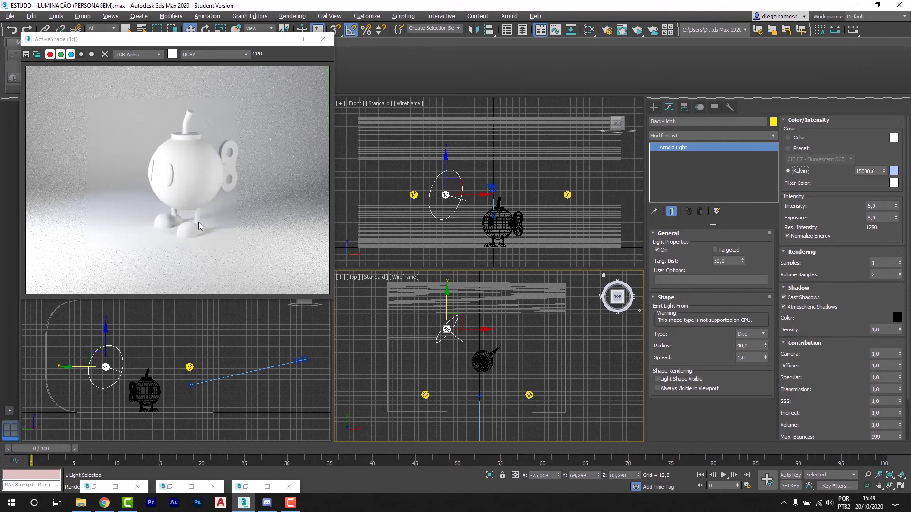
{"action": "left_click", "coordinate": [788, 138]}
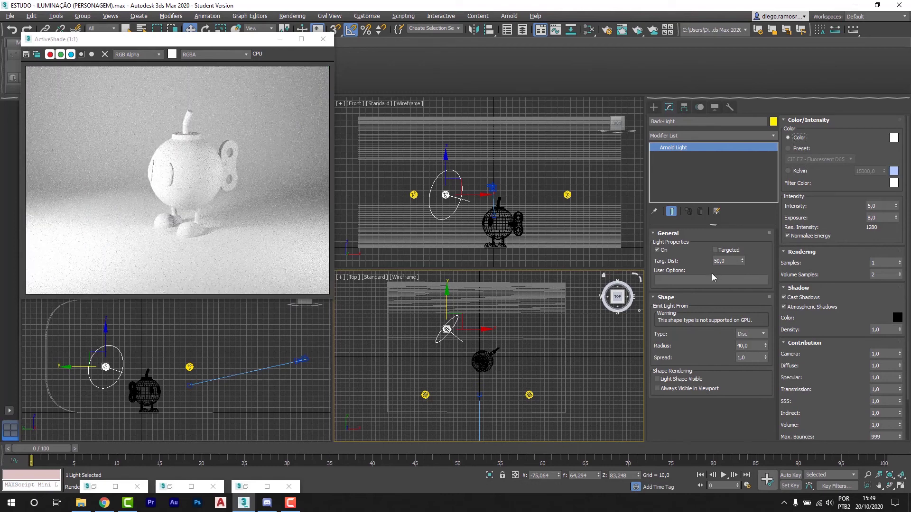
Set the Back-Light's shape type to Quad with Quad X 50 and Quad Y 80
{"action": "left_click", "coordinate": [761, 335]}
{"action": "left_click", "coordinate": [754, 369]}
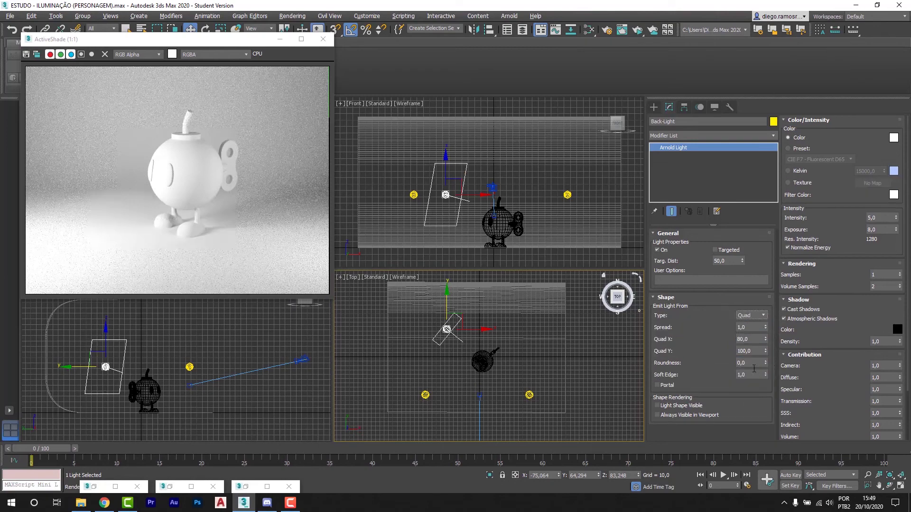
{"action": "left_click_drag", "start_coordinate": [765, 338], "coordinate": [758, 340]}
{"action": "double_click", "coordinate": [758, 340]}
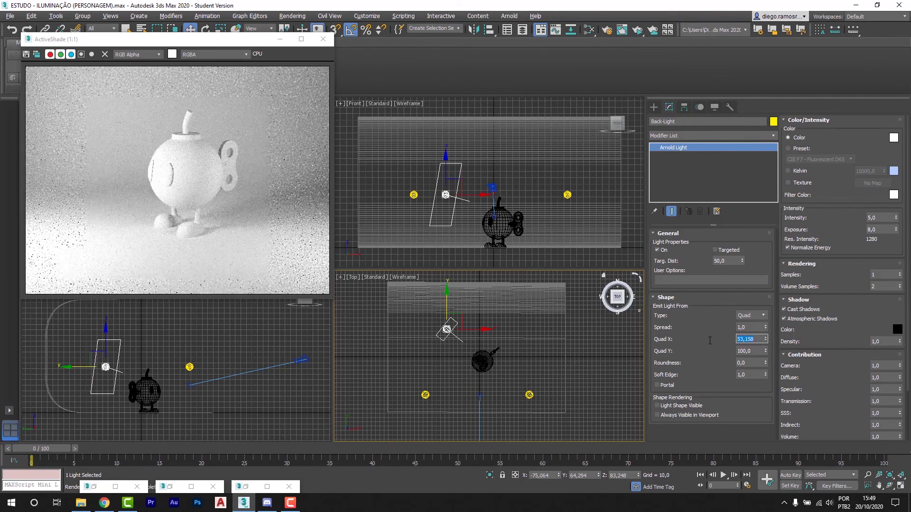
{"action": "type", "text": "50"}
{"action": "key", "text": "Return"}
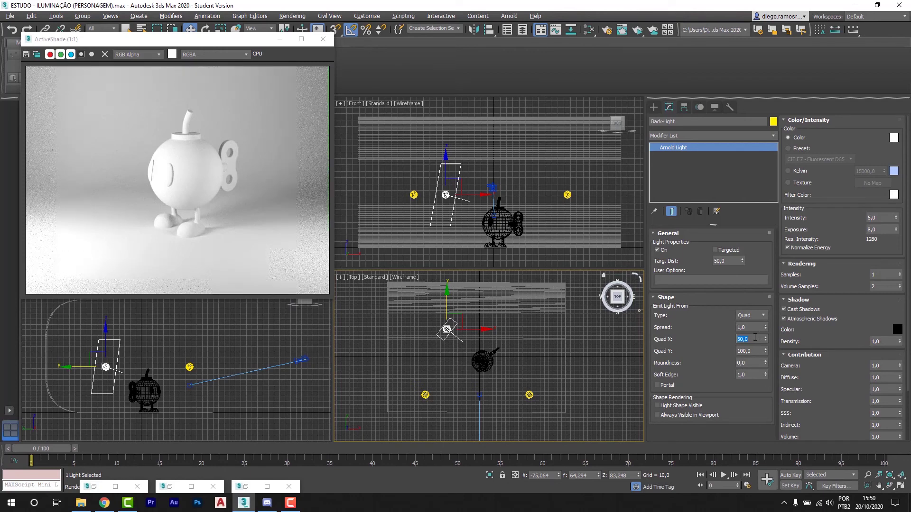
{"action": "left_click_drag", "start_coordinate": [766, 351], "coordinate": [765, 365]}
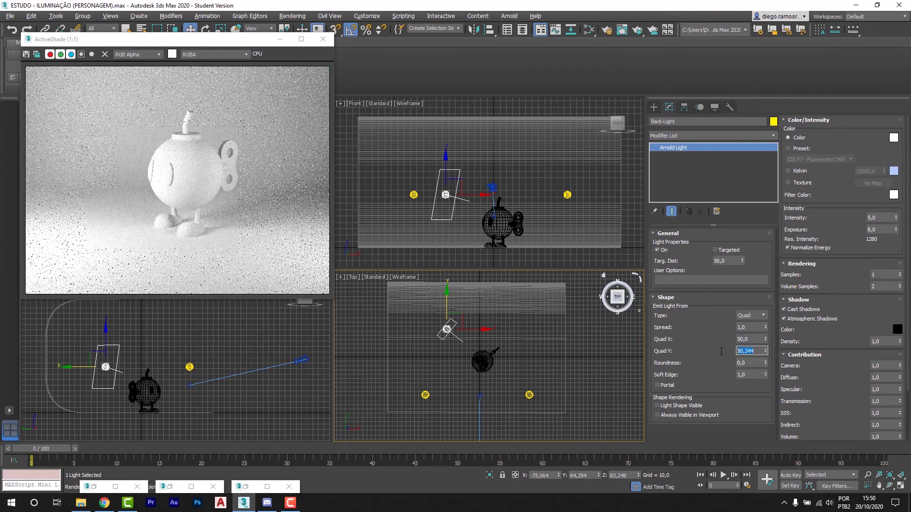
{"action": "type", "text": "30"}
{"action": "key", "text": "Return"}
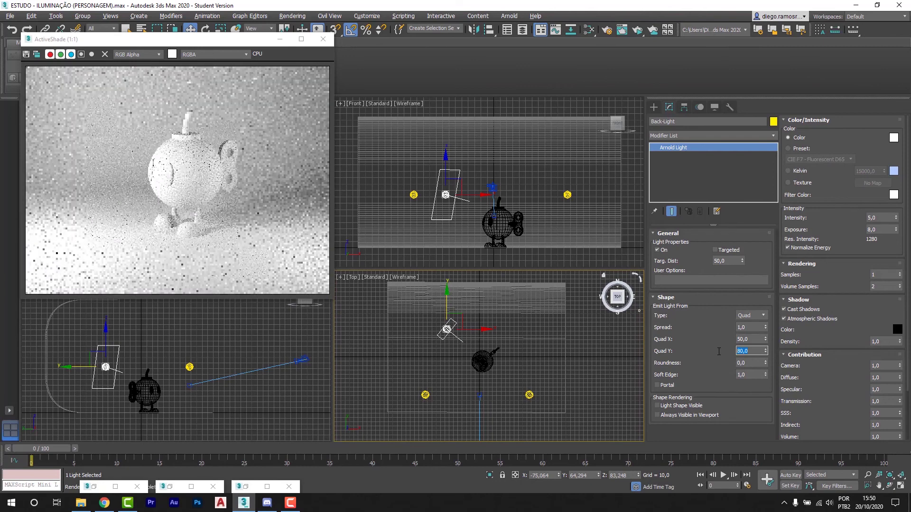
Switch the Back-Light's shape type back to Disc
{"action": "left_click", "coordinate": [751, 316]}
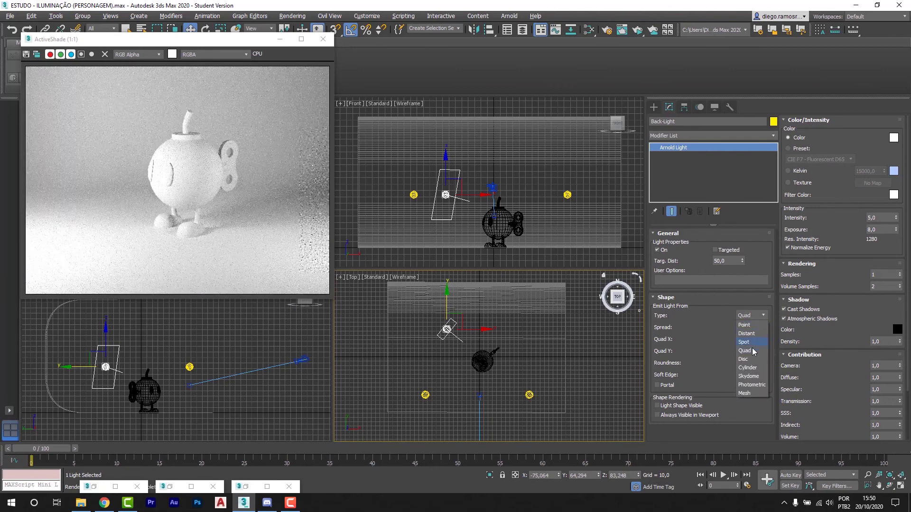
{"action": "left_click", "coordinate": [747, 359]}
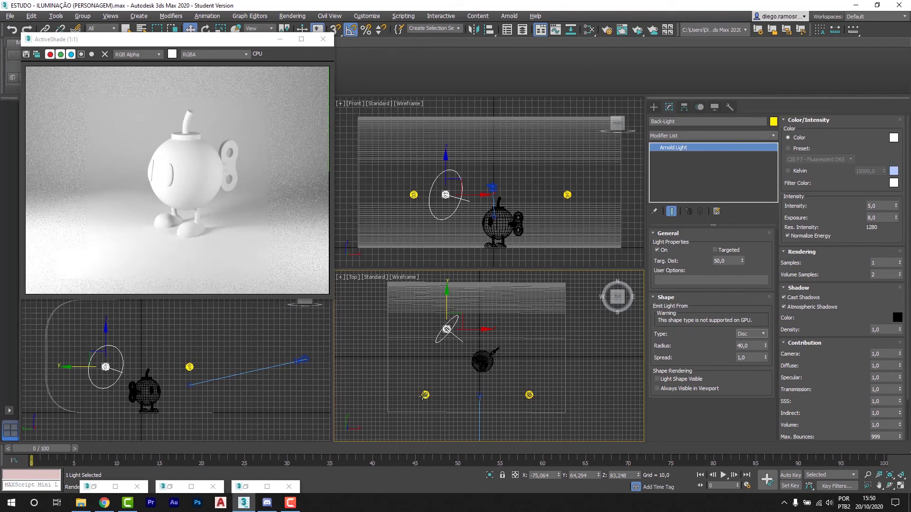
Try the Key-Light's intensity at 70 and 100, and return it to 80
{"action": "left_click", "coordinate": [425, 395]}
{"action": "left_click_drag", "start_coordinate": [883, 219], "coordinate": [858, 219]}
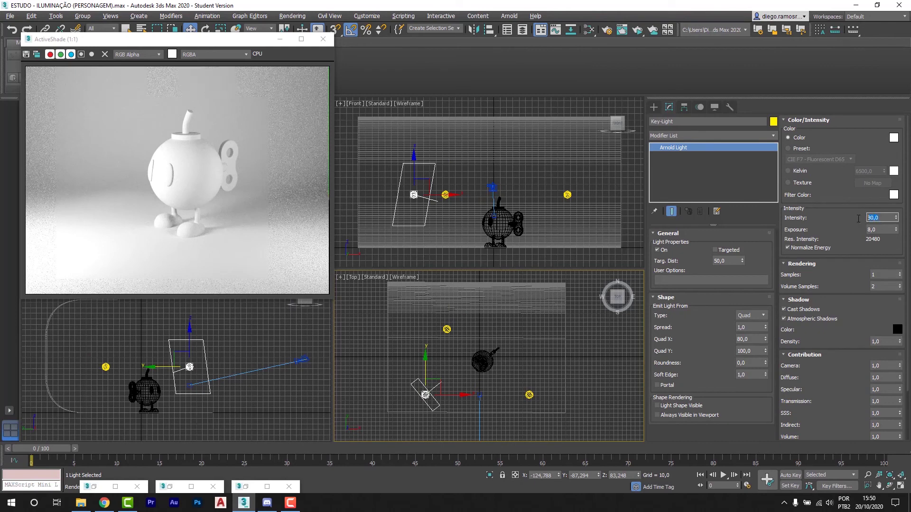
{"action": "key", "text": "Return"}
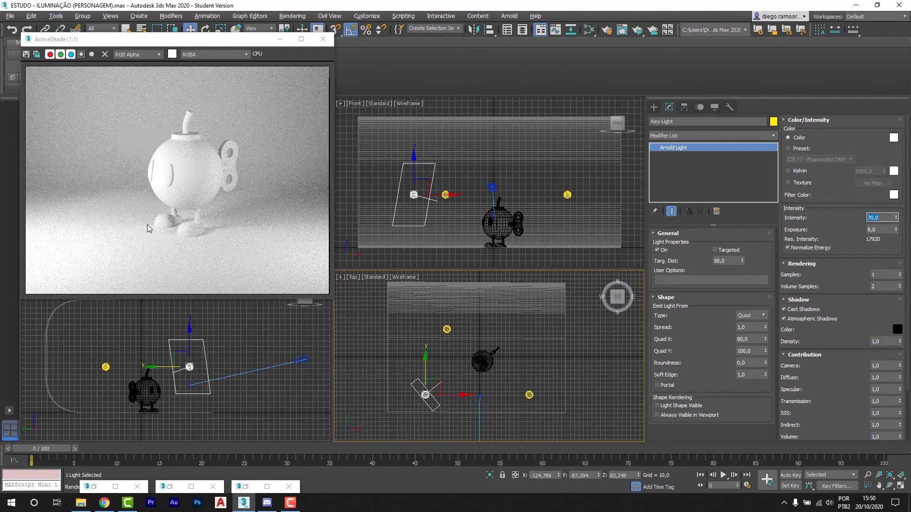
{"action": "double_click", "coordinate": [872, 217]}
{"action": "type", "text": "100"}
{"action": "key", "text": "Return"}
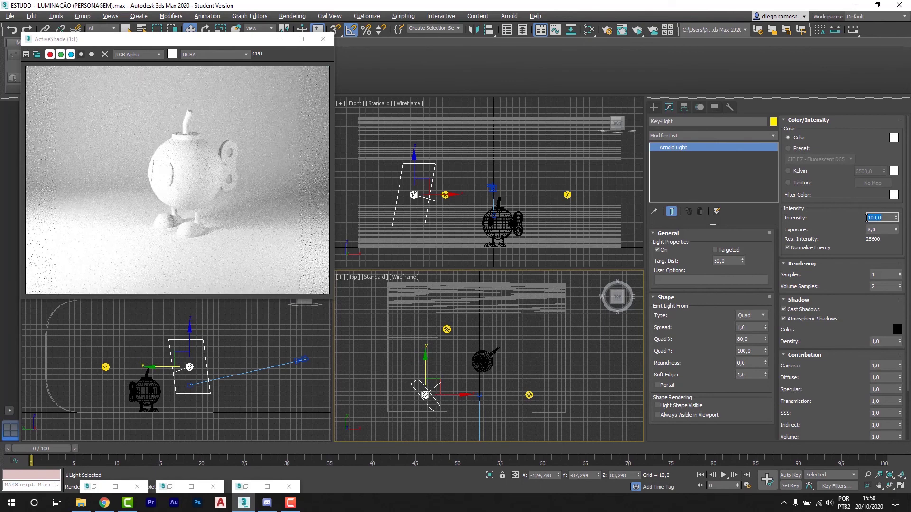
{"action": "type", "text": "80"}
{"action": "key", "text": "Return"}
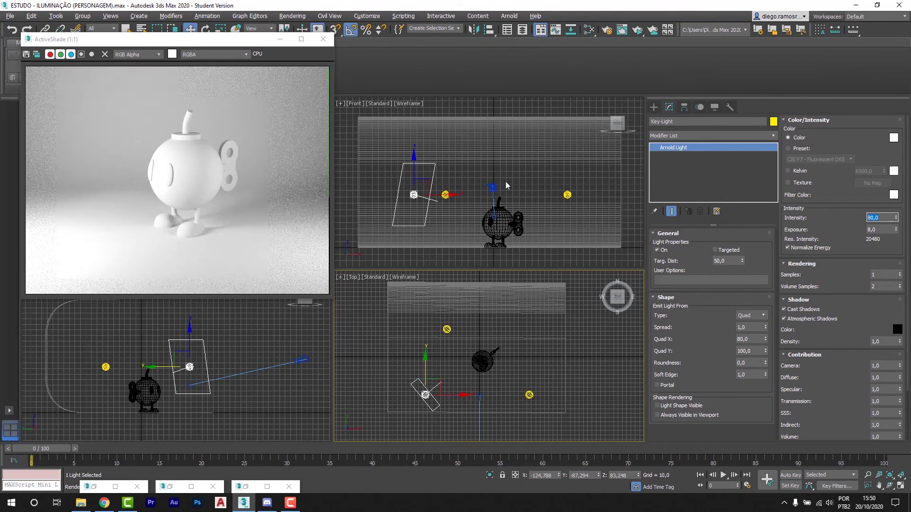
Try the exposure target of the cam_01 physical camera at 5 EV and return it to 6 EV
{"action": "left_click", "coordinate": [494, 186]}
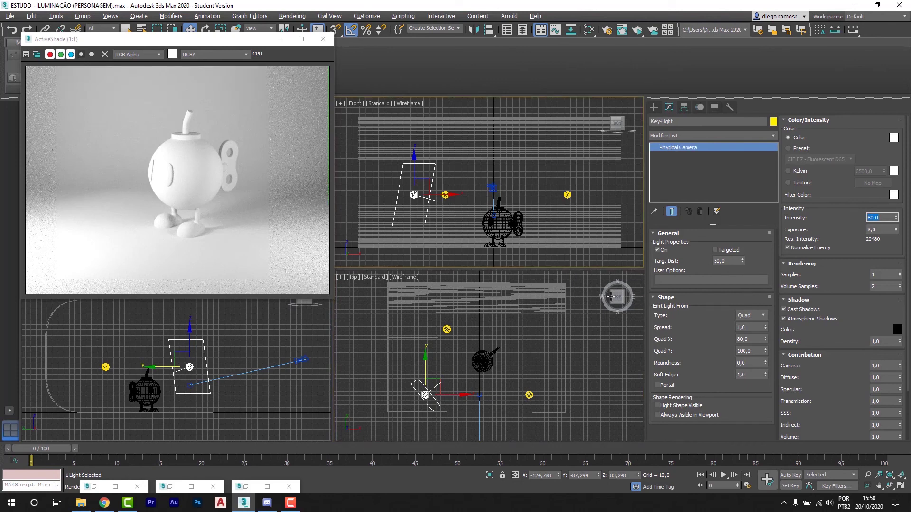
{"action": "left_click", "coordinate": [596, 376]}
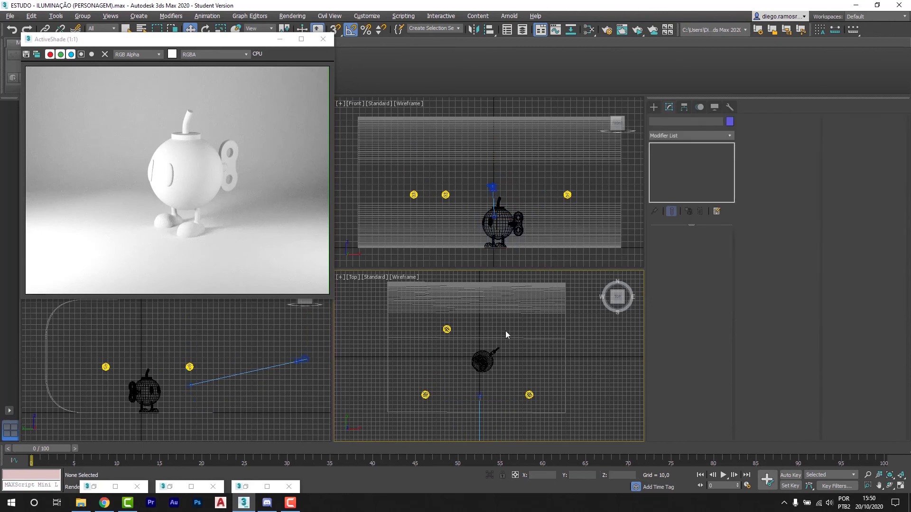
{"action": "scroll", "coordinate": [585, 357], "scroll_direction": "down", "scroll_amount": 3}
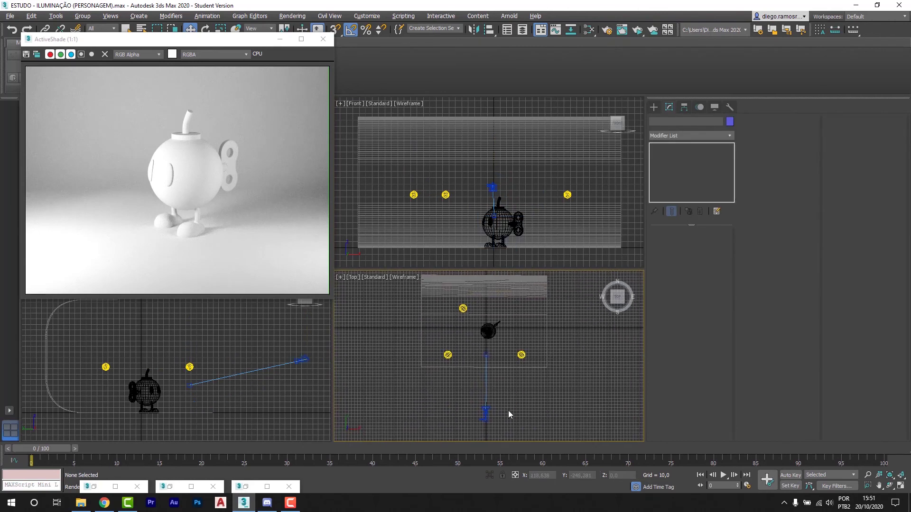
{"action": "left_click", "coordinate": [485, 414]}
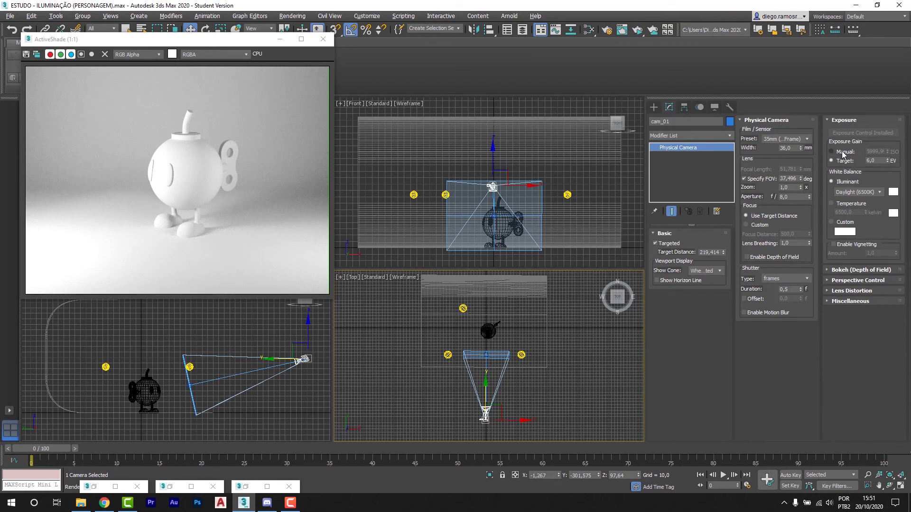
{"action": "double_click", "coordinate": [877, 161]}
{"action": "type", "text": "5"}
{"action": "key", "text": "Return"}
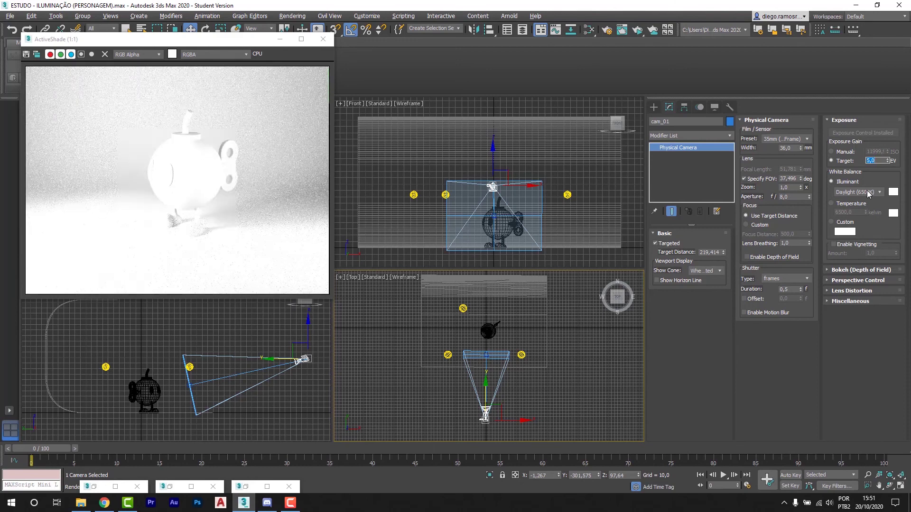
{"action": "type", "text": "6"}
{"action": "key", "text": "Return"}
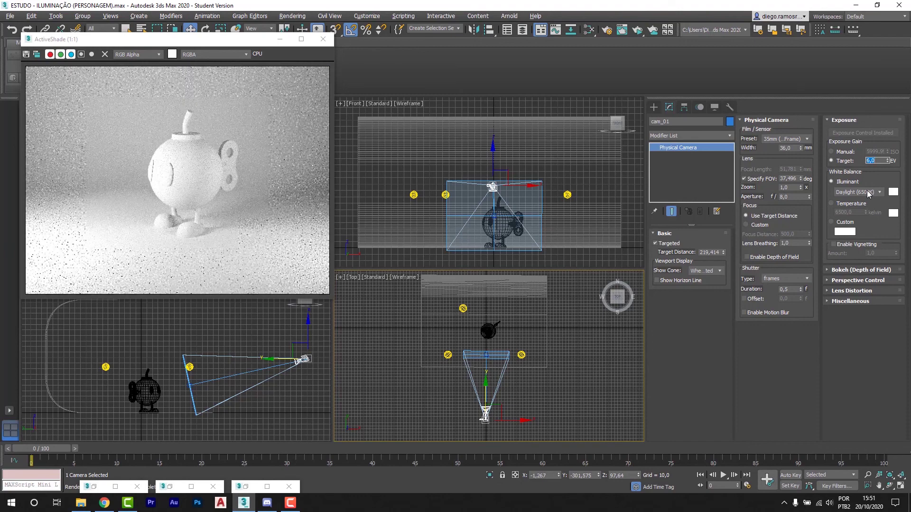
Compare cam_01's exposure target at 7, 6.5, 5.5 and 5.8 EV, and return it to 6 EV
{"action": "type", "text": "7"}
{"action": "key", "text": "Return"}
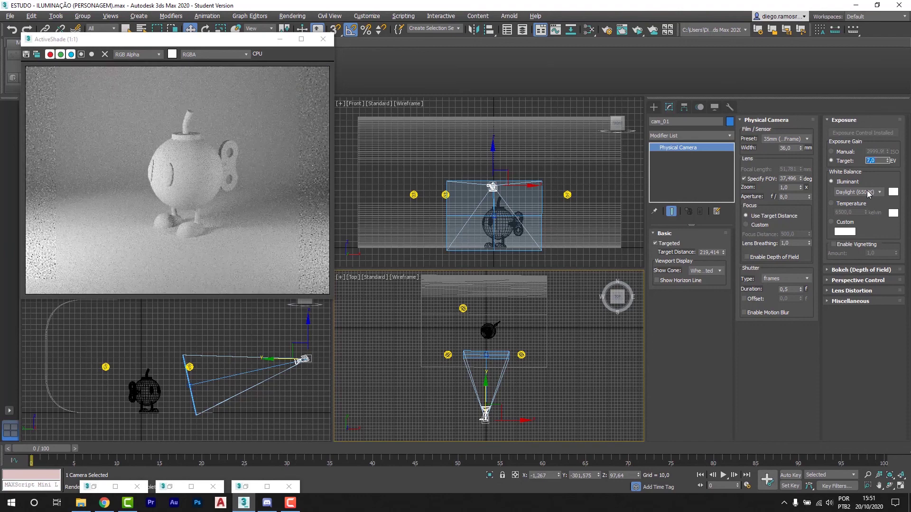
{"action": "type", "text": "6,5"}
{"action": "key", "text": "Return"}
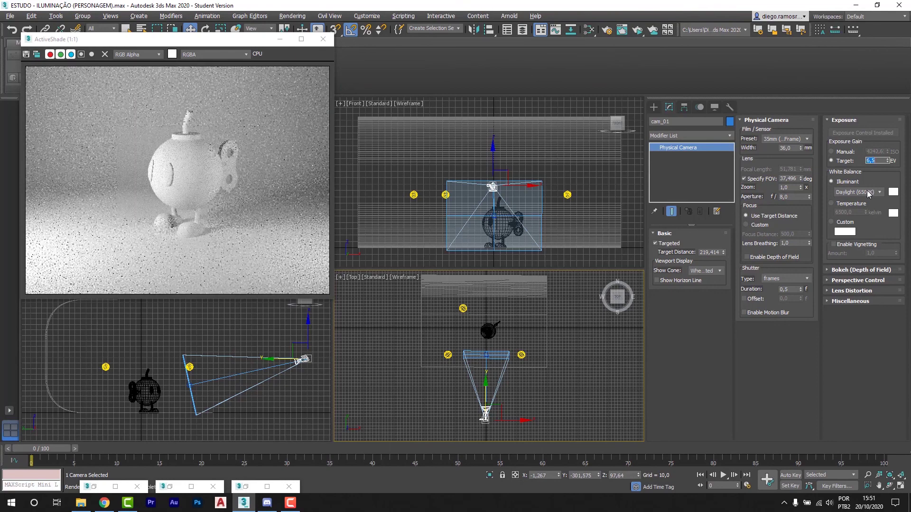
{"action": "type", "text": "5,5"}
{"action": "key", "text": "Return"}
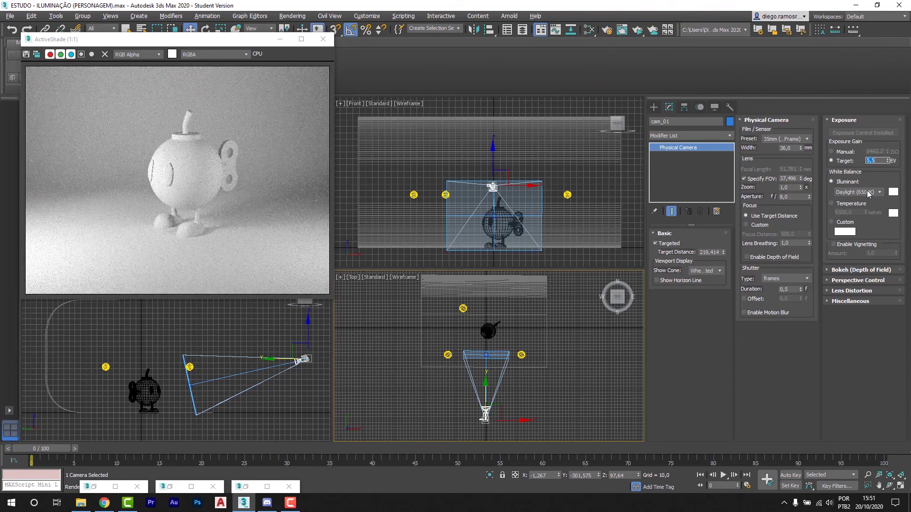
{"action": "type", "text": "5,8"}
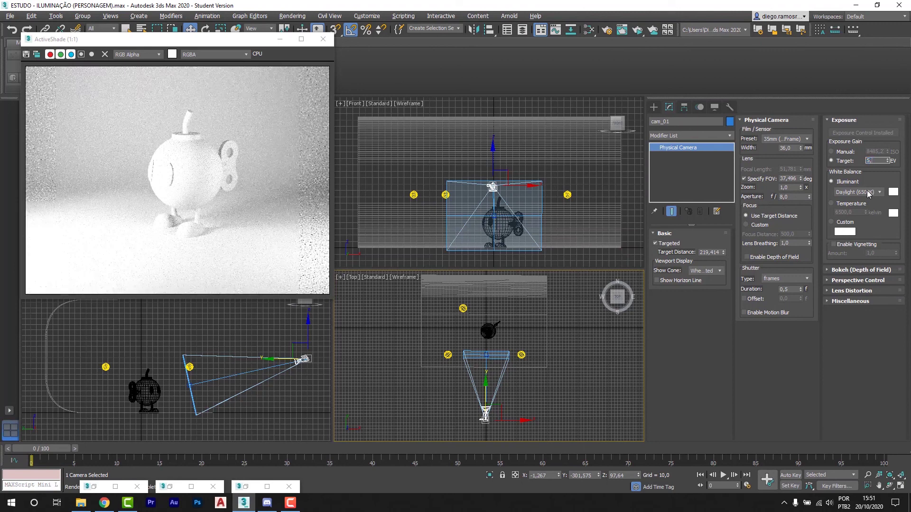
{"action": "key", "text": "Return"}
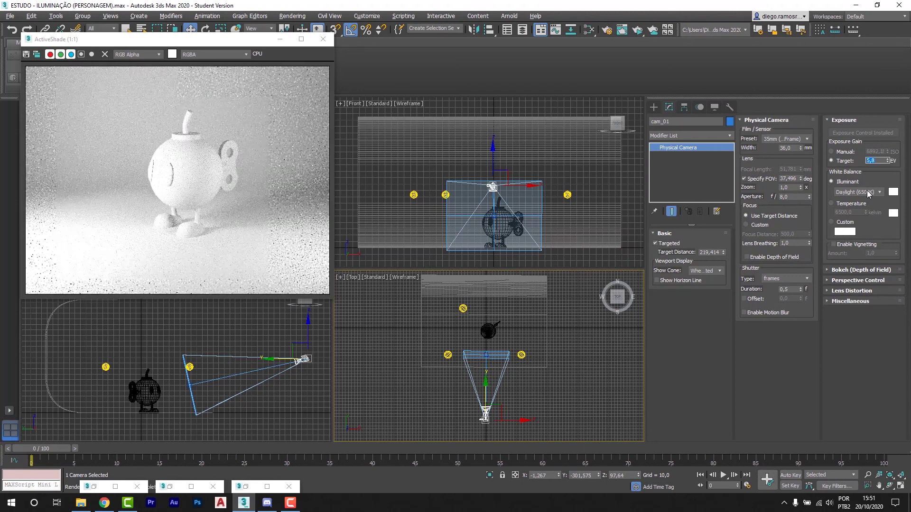
{"action": "type", "text": "6"}
{"action": "key", "text": "Return"}
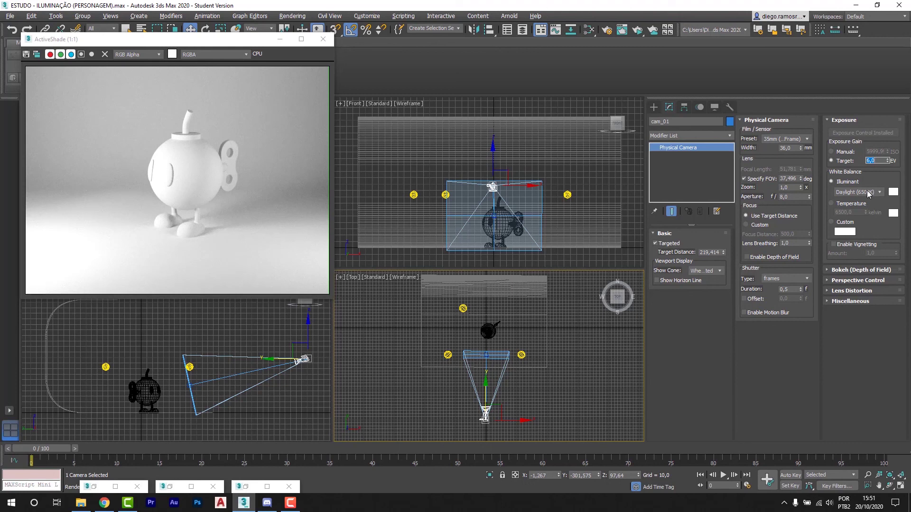
Review the intensity values of the Key-Light, Fill-Light and Back-Light one after another, and clear the selection
{"action": "left_click", "coordinate": [560, 393]}
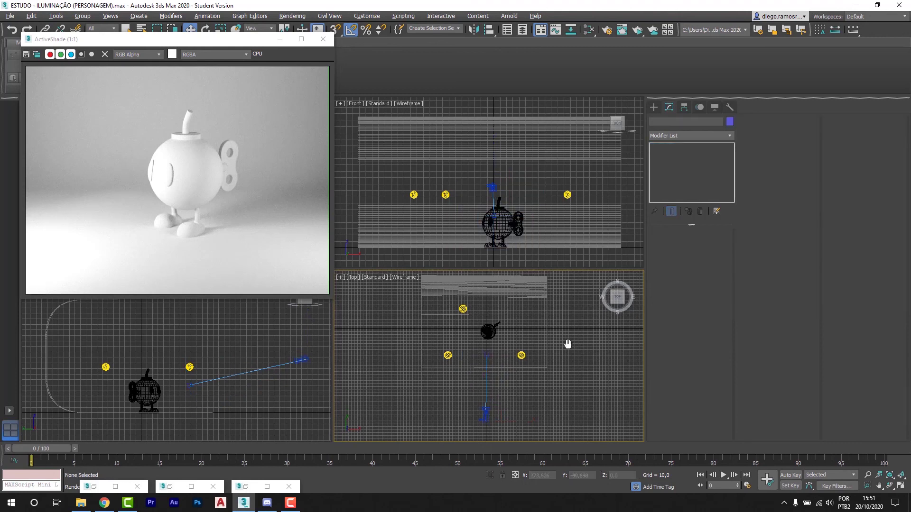
{"action": "middle_click_drag", "start_coordinate": [568, 344], "coordinate": [565, 351]}
{"action": "left_click", "coordinate": [445, 362]}
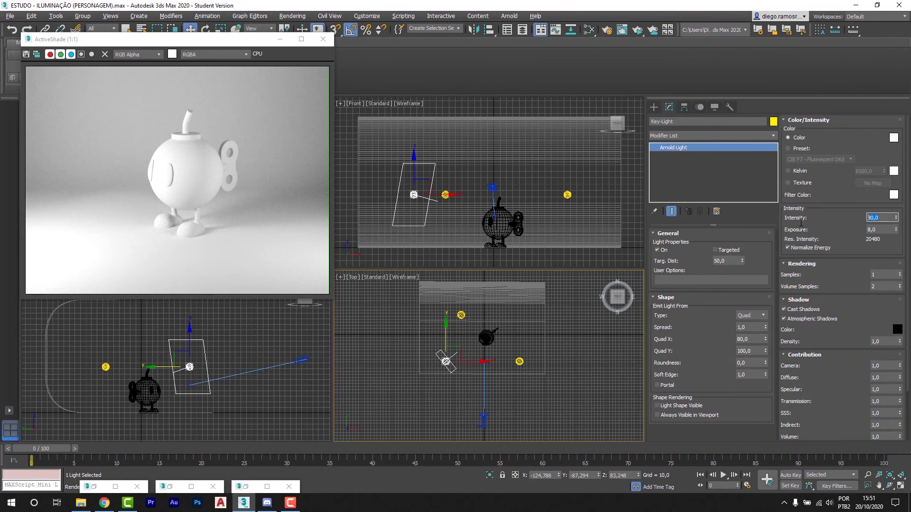
{"action": "left_click", "coordinate": [519, 361]}
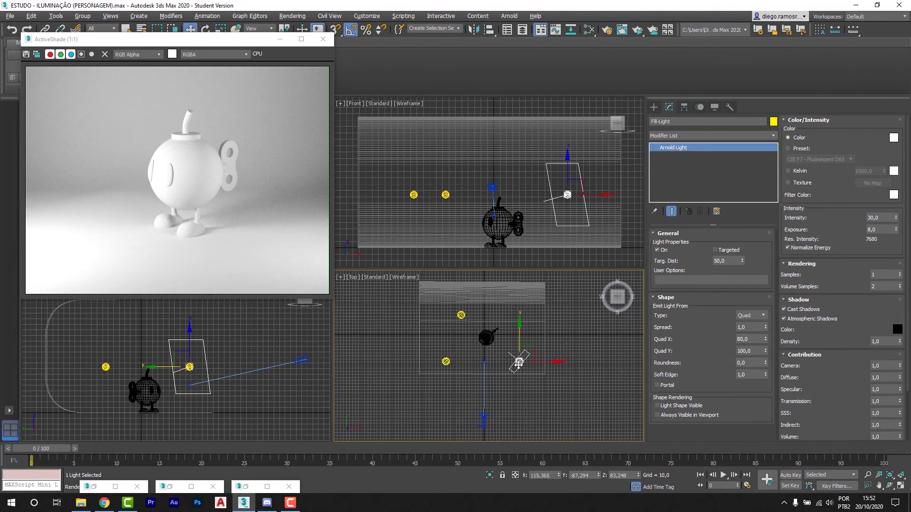
{"action": "double_click", "coordinate": [873, 217]}
{"action": "left_click", "coordinate": [461, 315]}
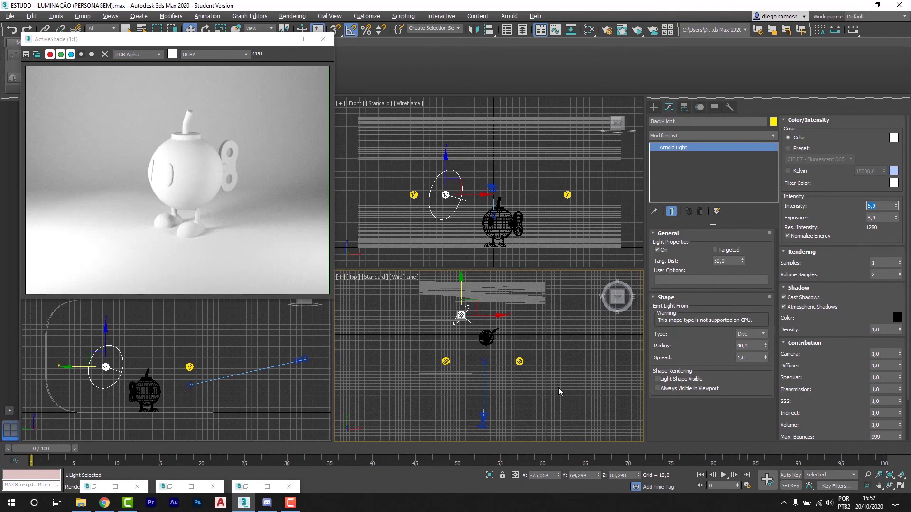
{"action": "left_click", "coordinate": [548, 402]}
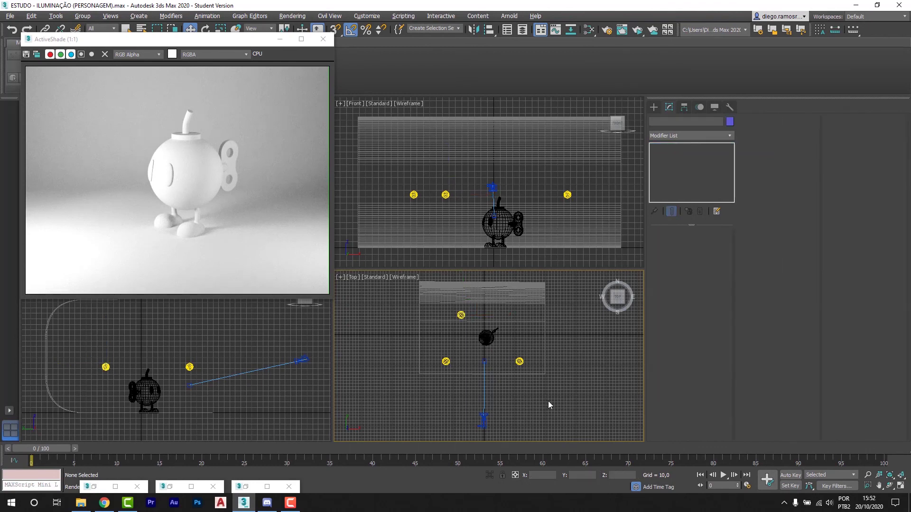